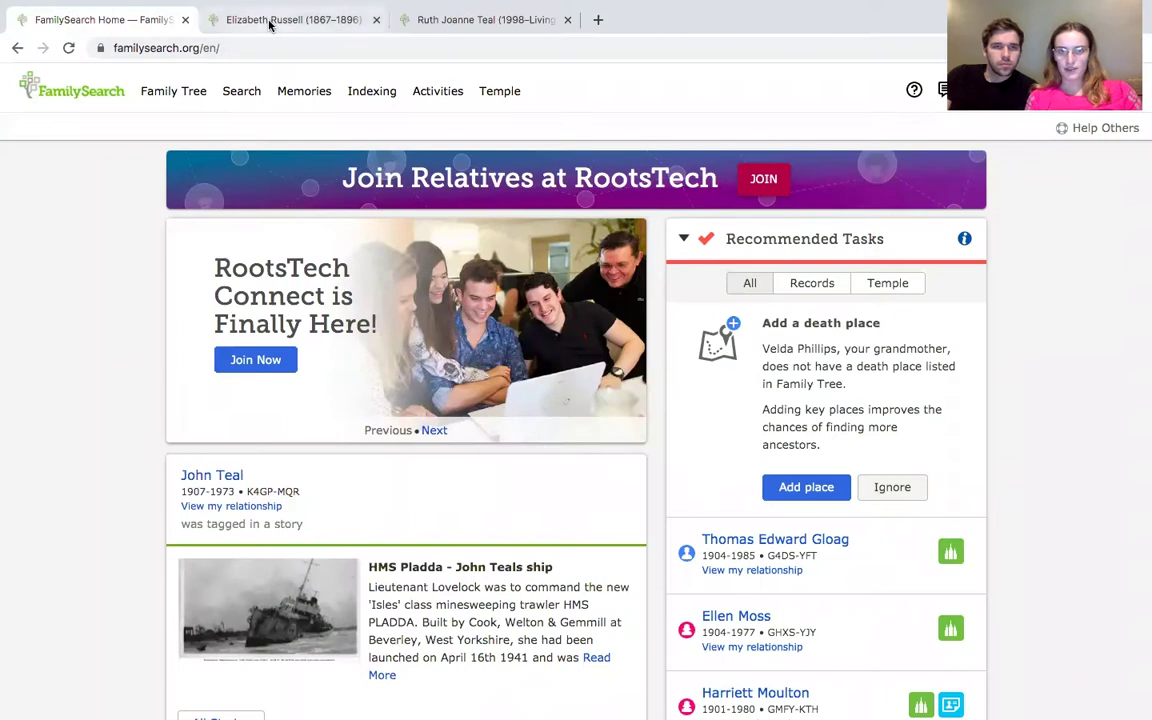
- View the family tree's portrait pedigree, and open the historical records search from the home page
click(422, 21)
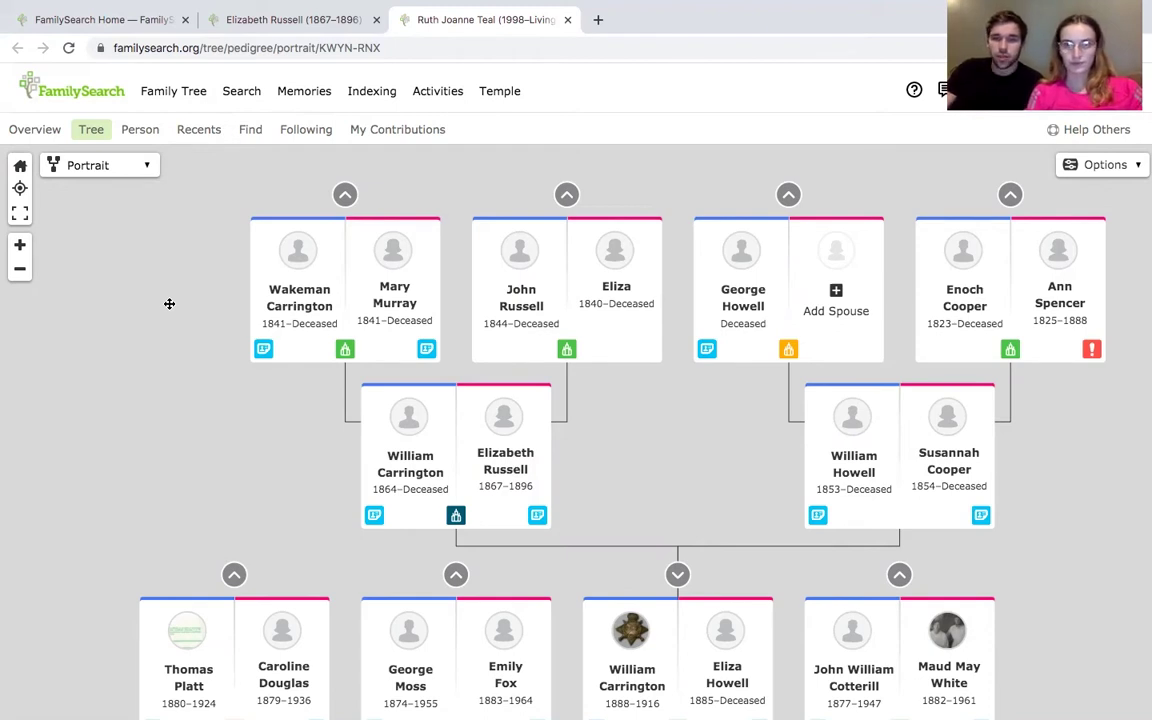
click(61, 19)
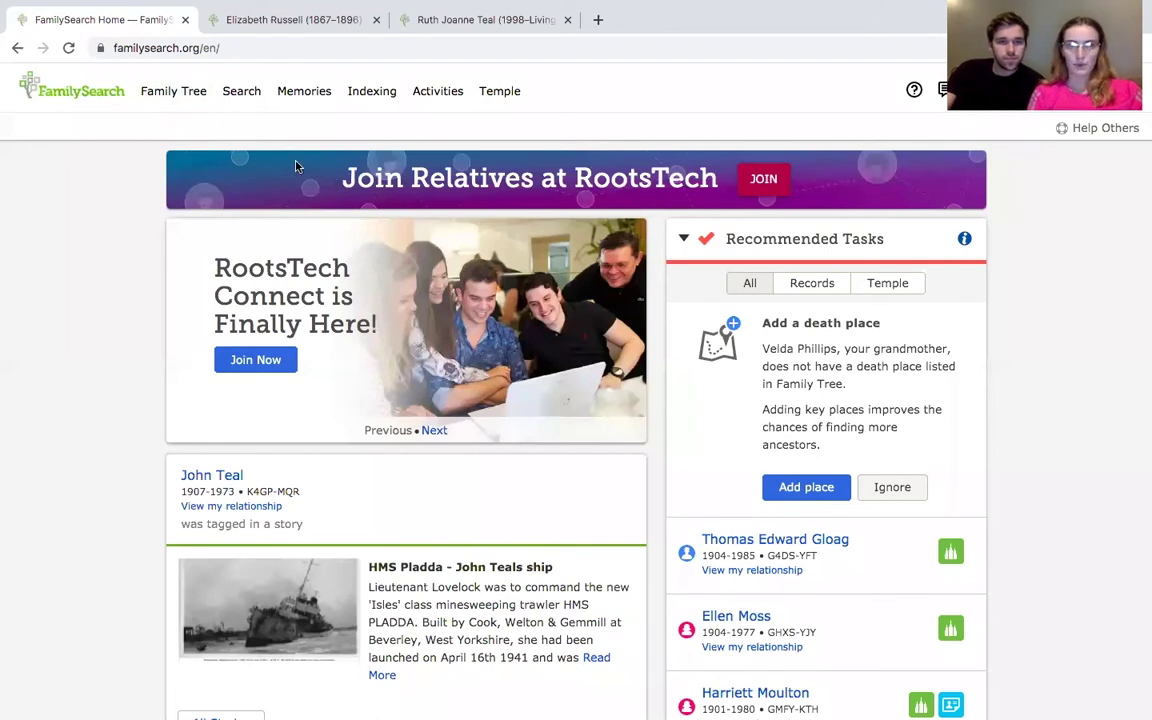
click(245, 93)
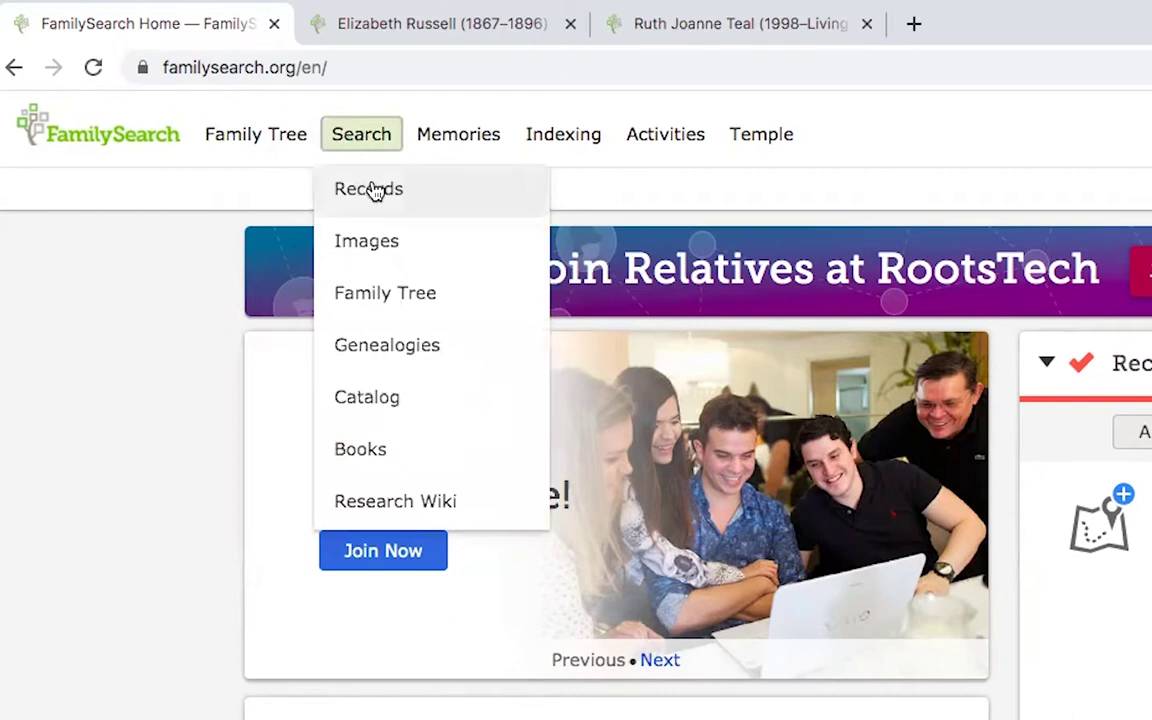
click(249, 127)
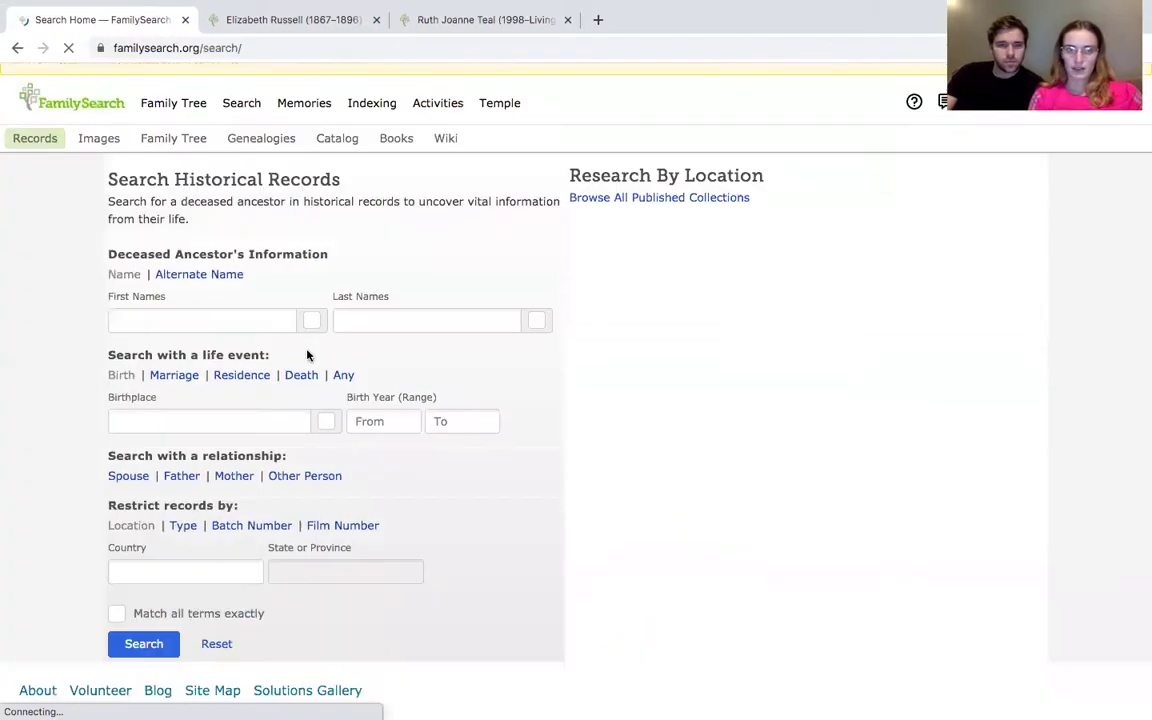
- Restrict the records search by type to Census, Residence, and Lists
scroll(258, 437, down, 2)
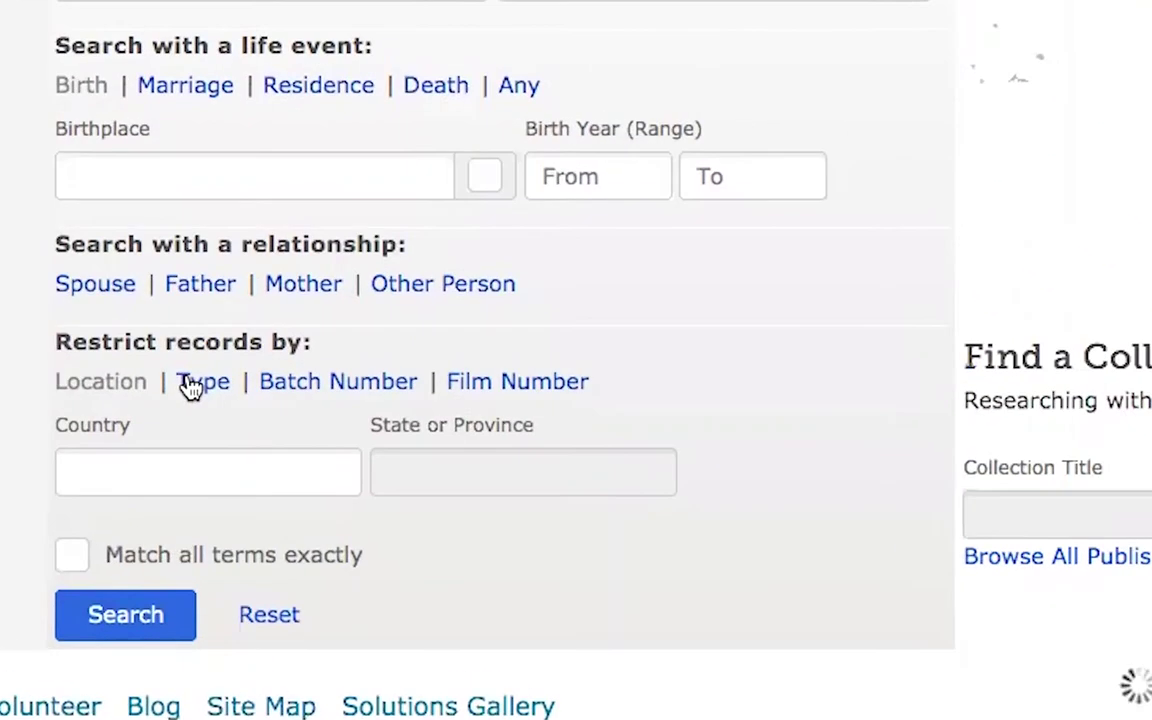
click(190, 386)
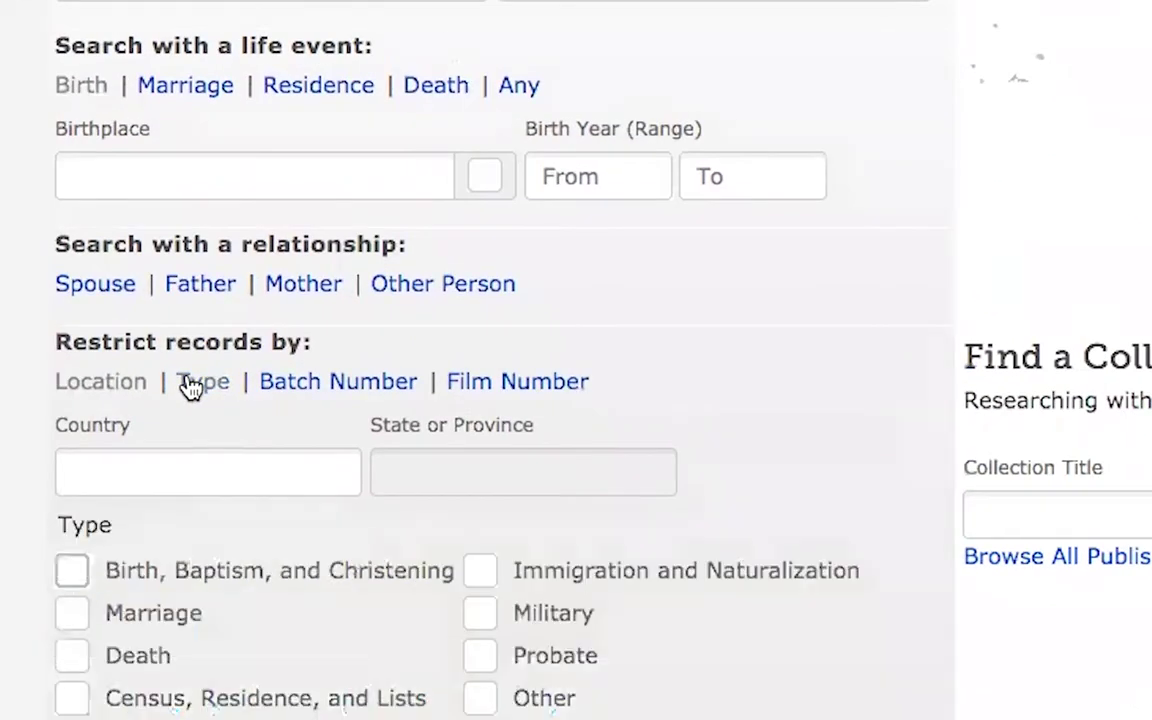
click(74, 660)
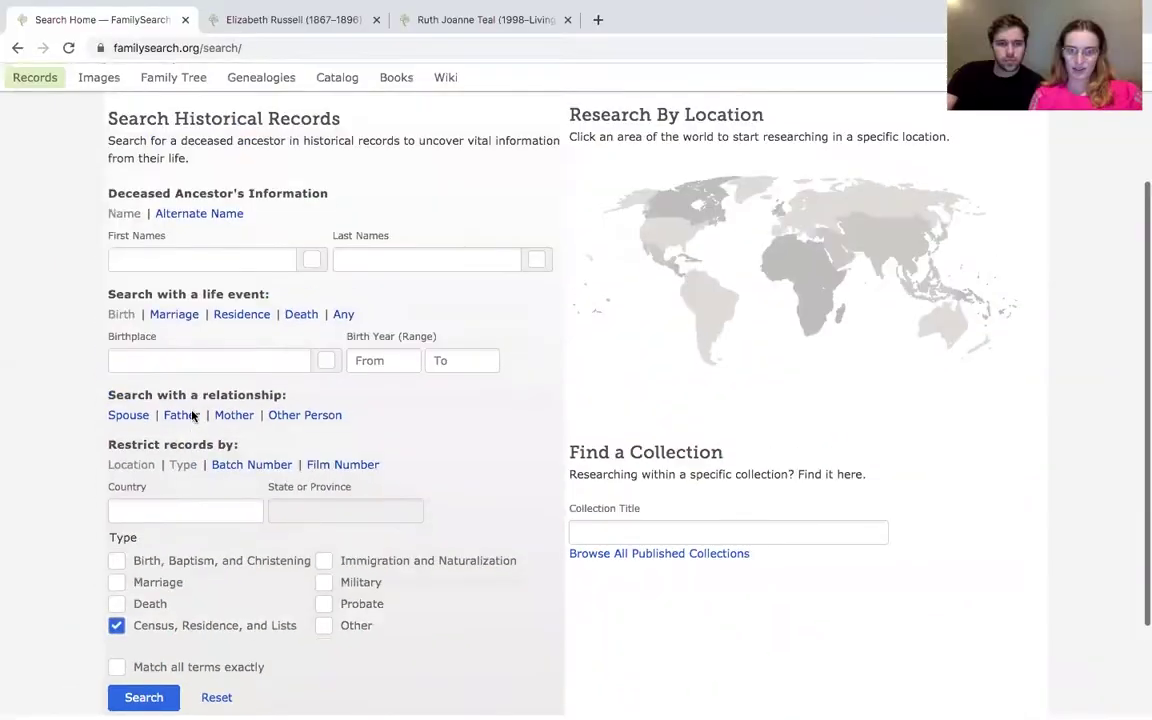
- Enter the deceased ancestor's first name and last name in the records search form
scroll(193, 416, up, 3)
click(162, 424)
text(Elizabeth)
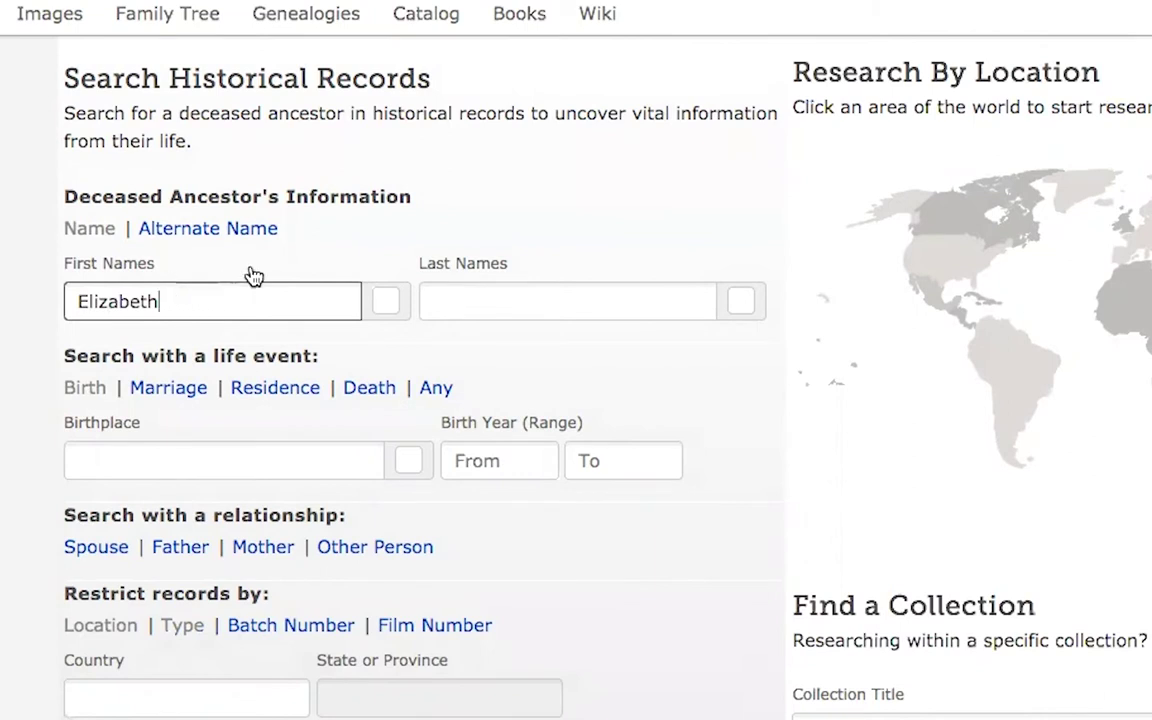
click(450, 299)
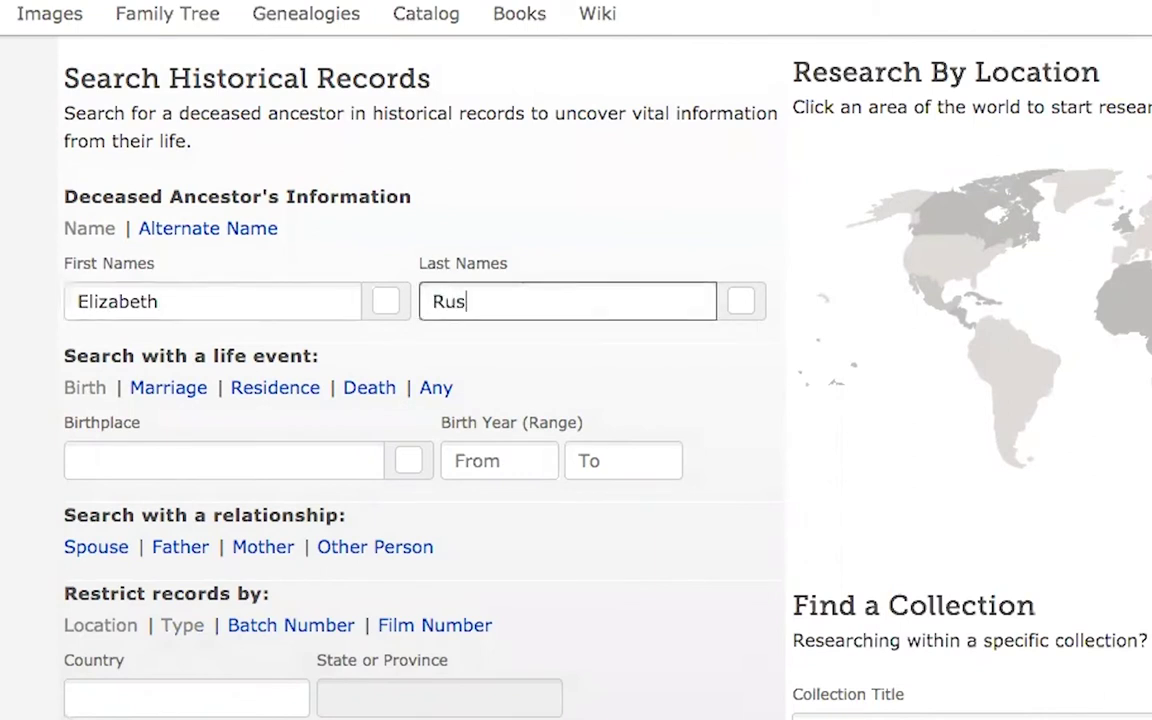
- Set the ancestor's birth year range to 1866 through 1868
click(490, 464)
text(1866)
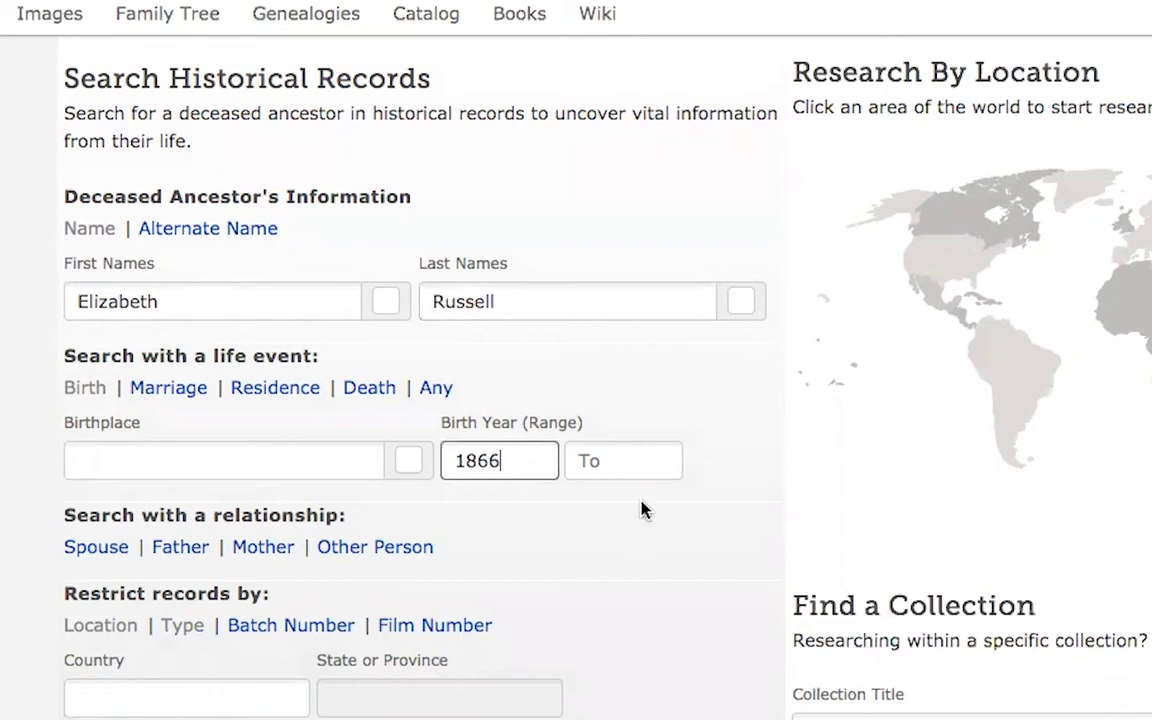
click(612, 462)
text(1868)
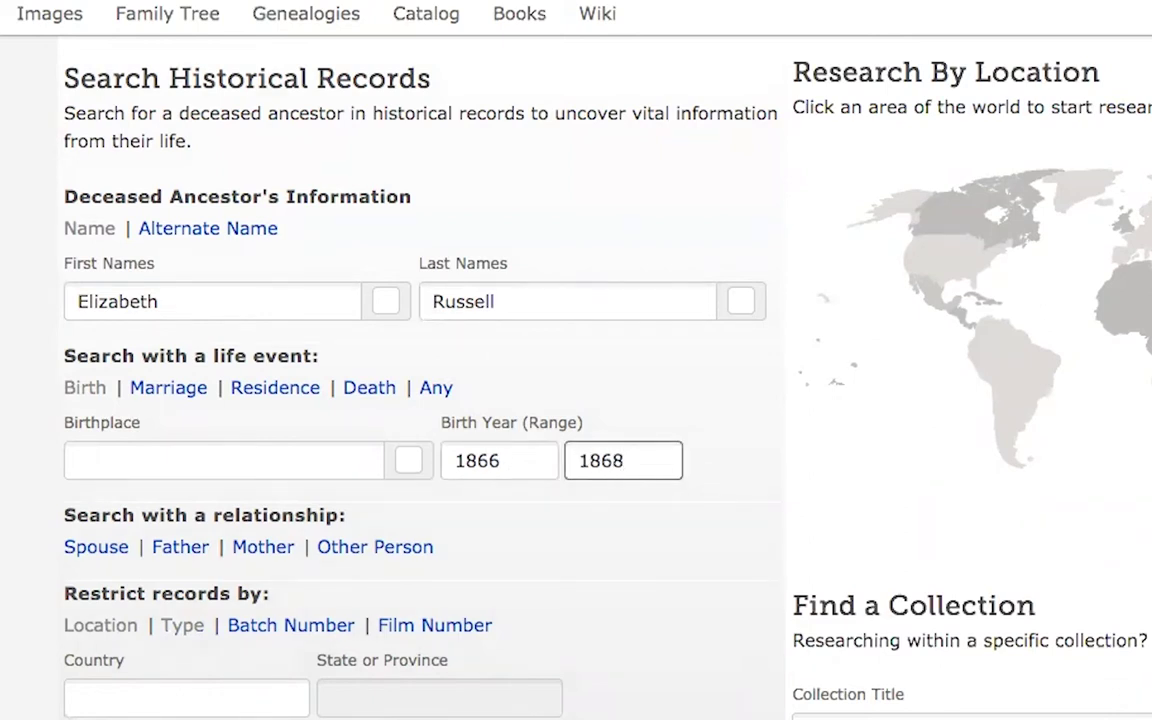
- Restrict the records by location to the country England and the state or province Staffordshire
scroll(611, 461, down, 3)
click(262, 580)
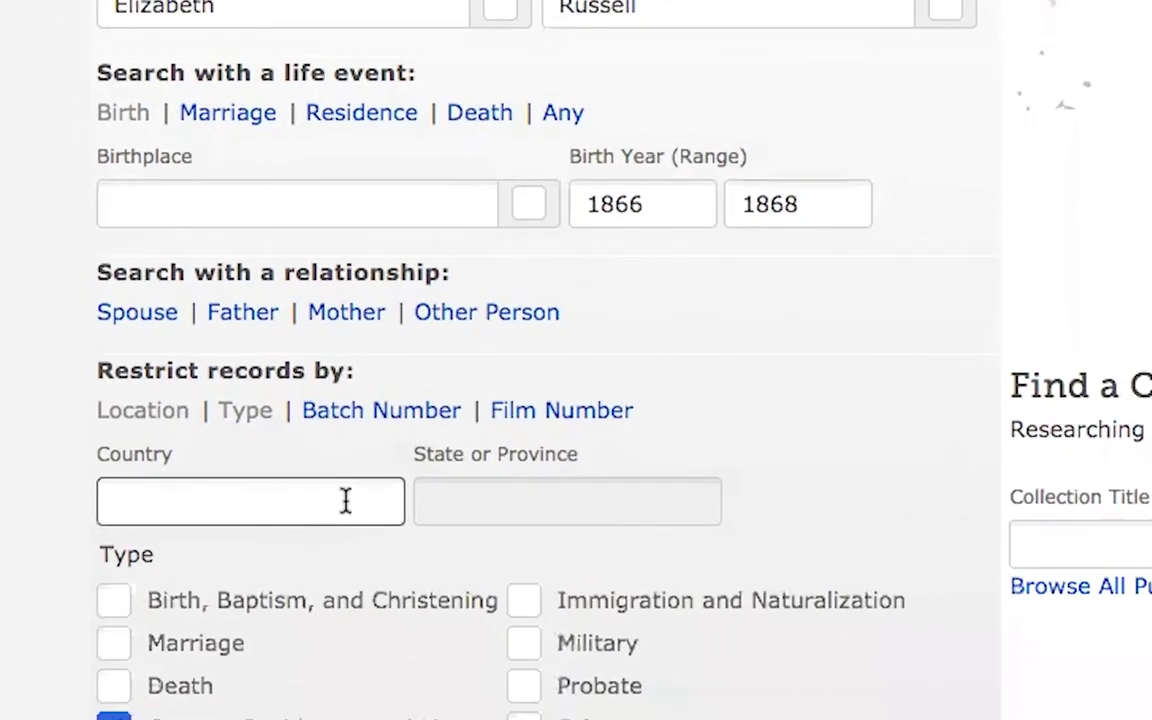
text(englan)
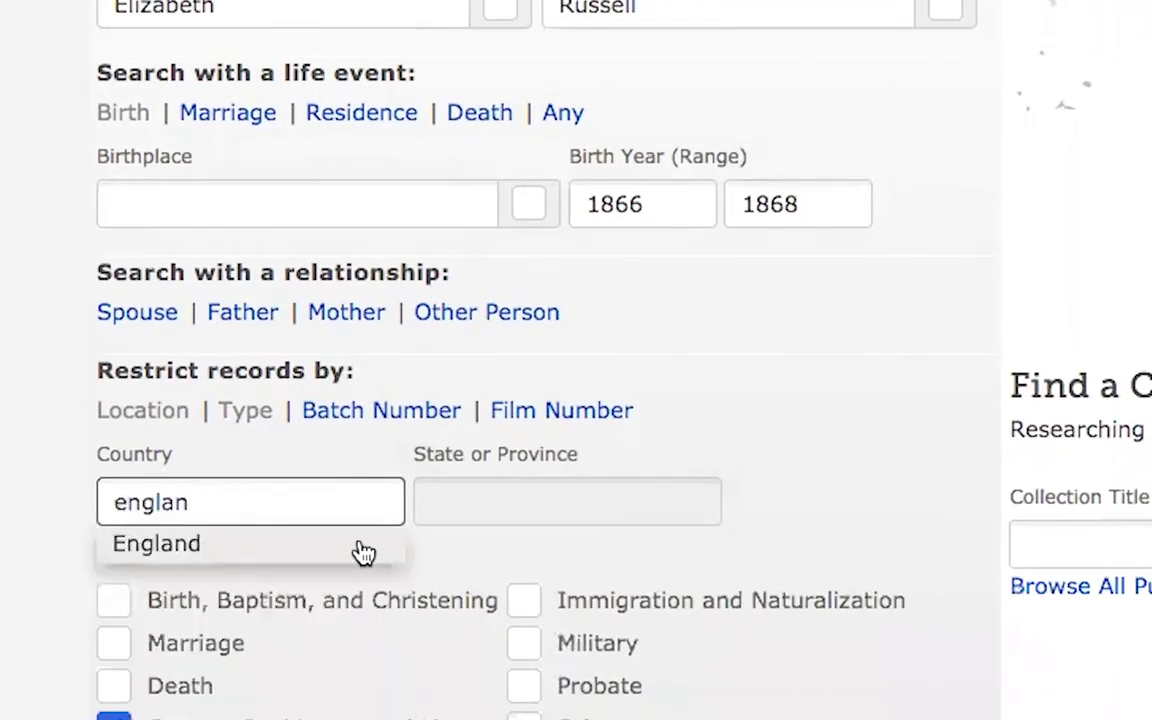
click(360, 548)
click(458, 509)
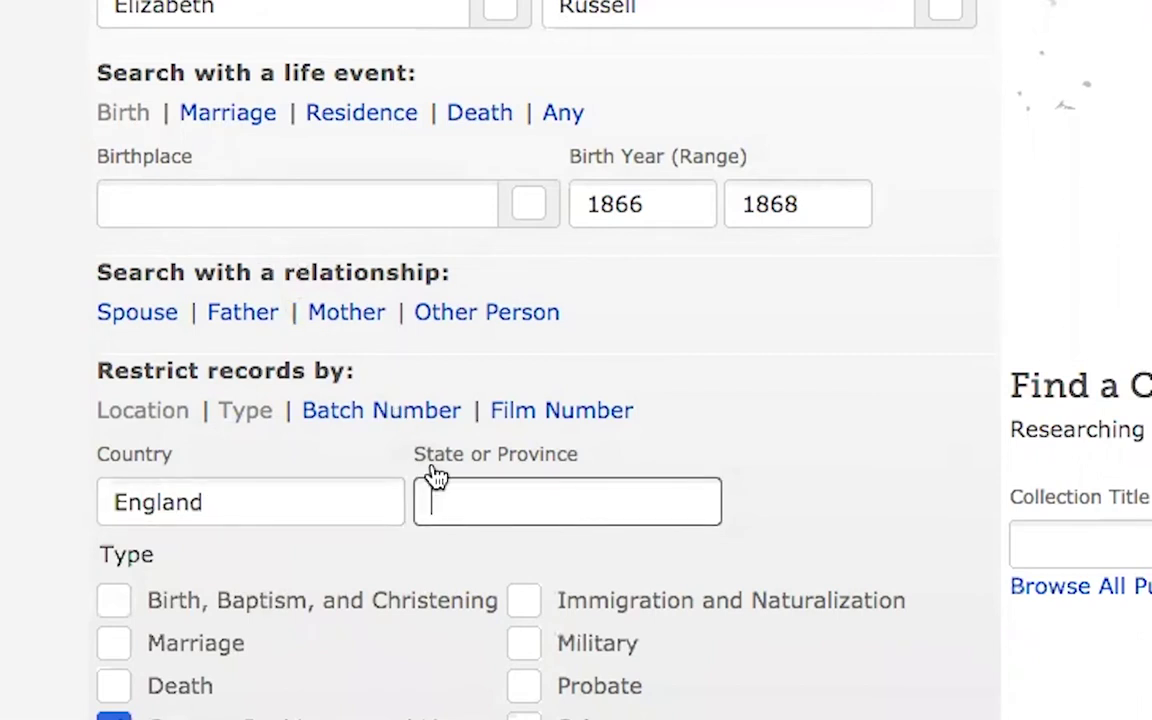
scroll(500, 501, down, 1)
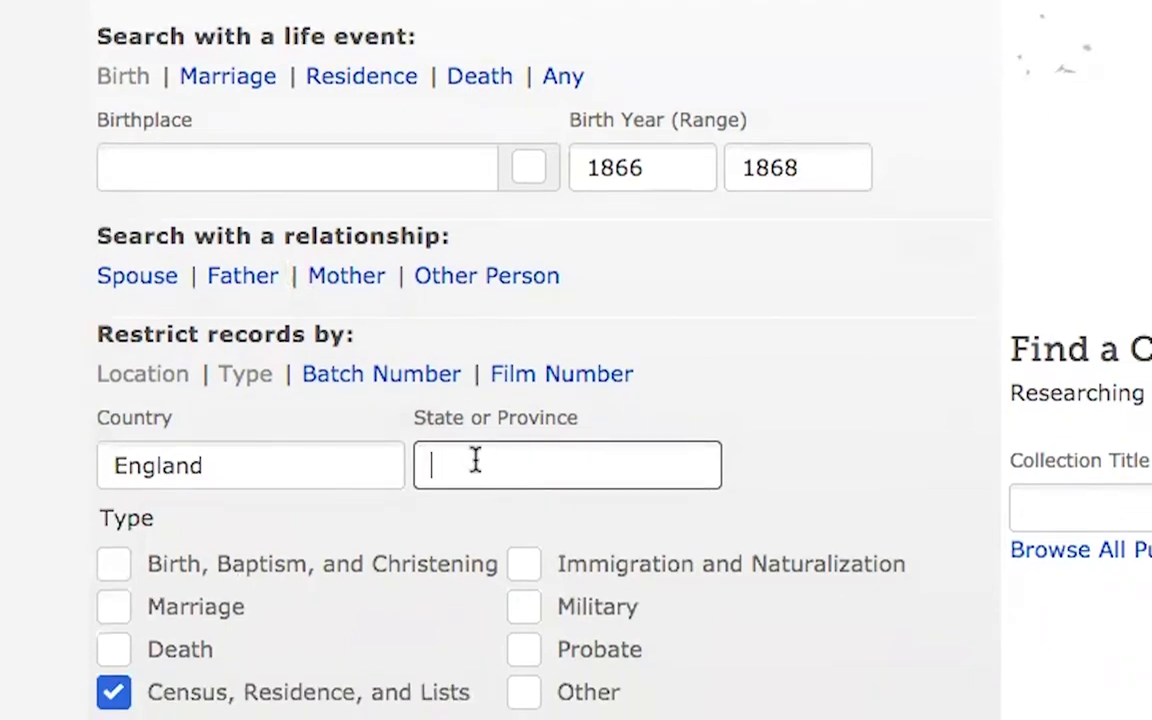
text(Staff)
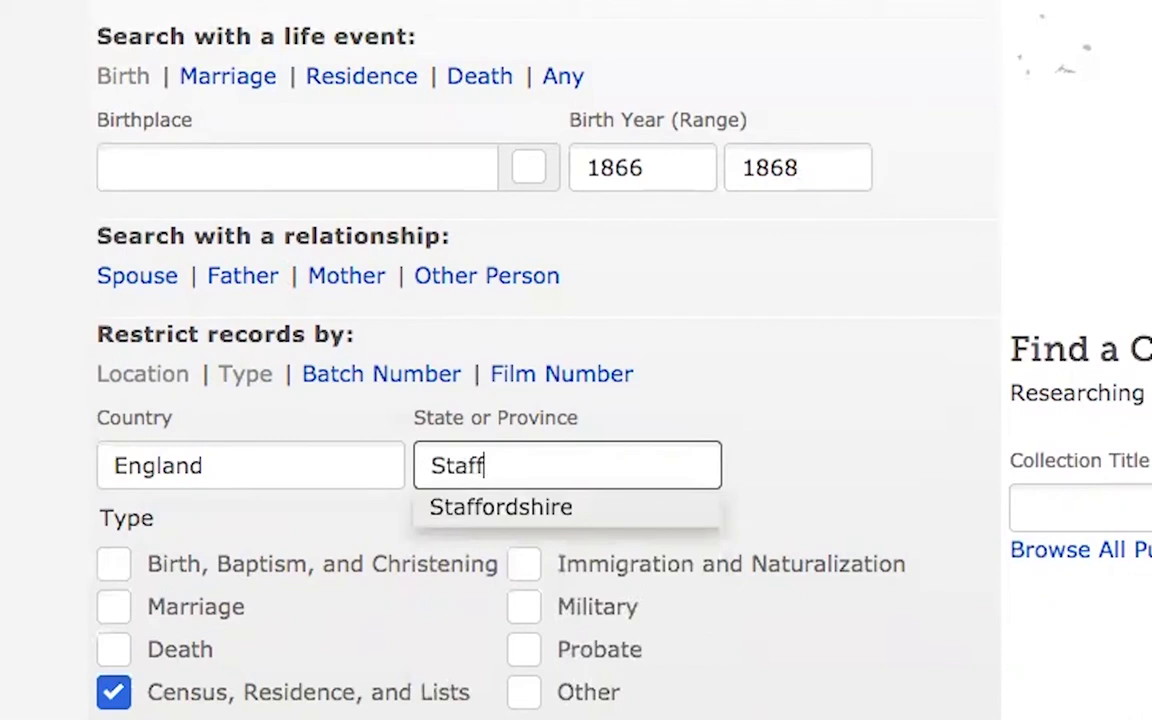
click(517, 507)
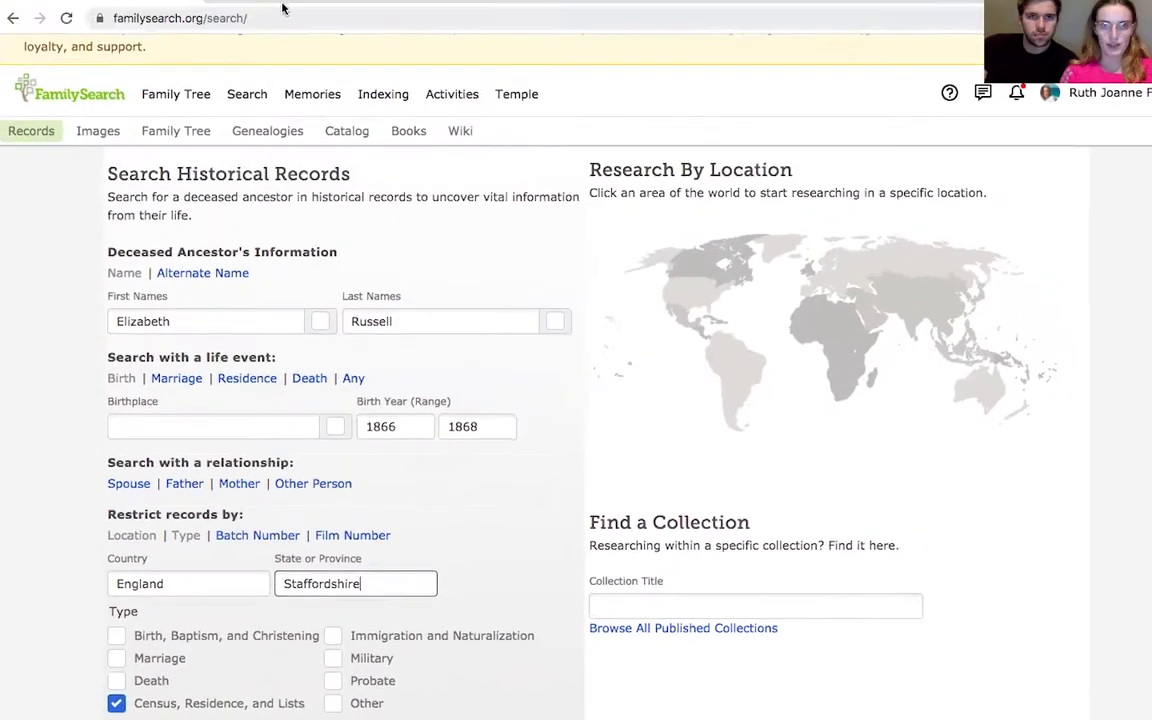
- Check the residence entries under Other Information on the ancestor's person page
click(290, 19)
scroll(213, 481, down, 1)
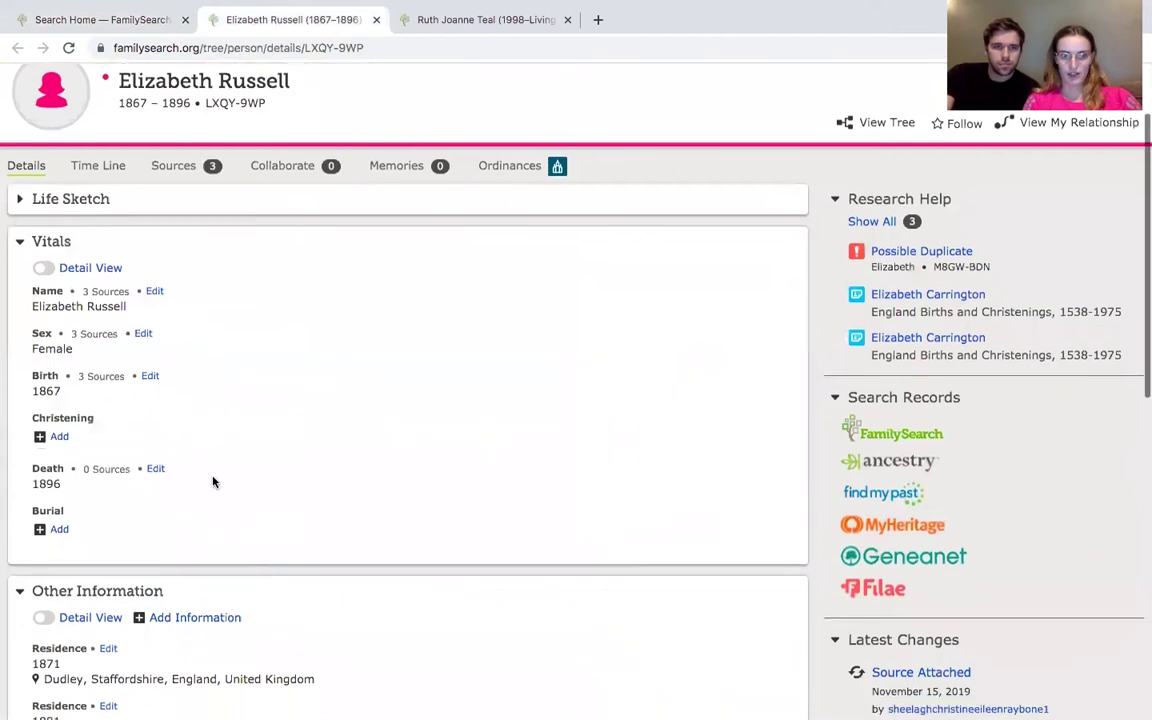
scroll(213, 425, down, 2)
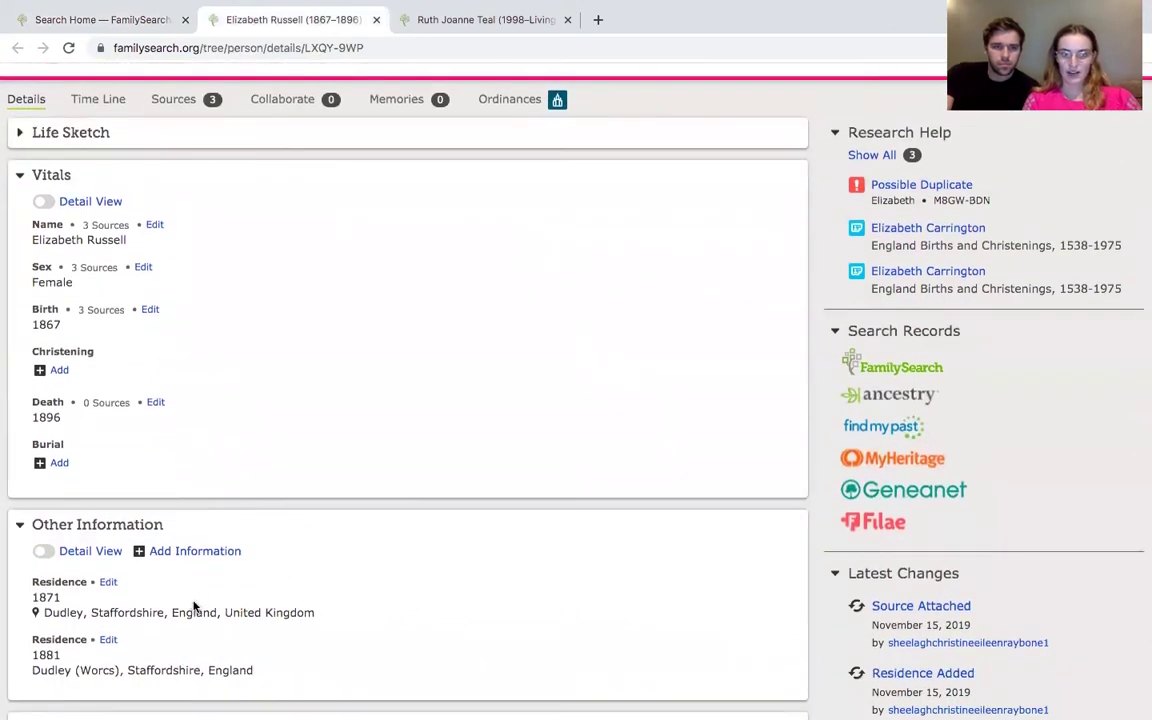
- Return to the completed historical records form and run the search
click(105, 22)
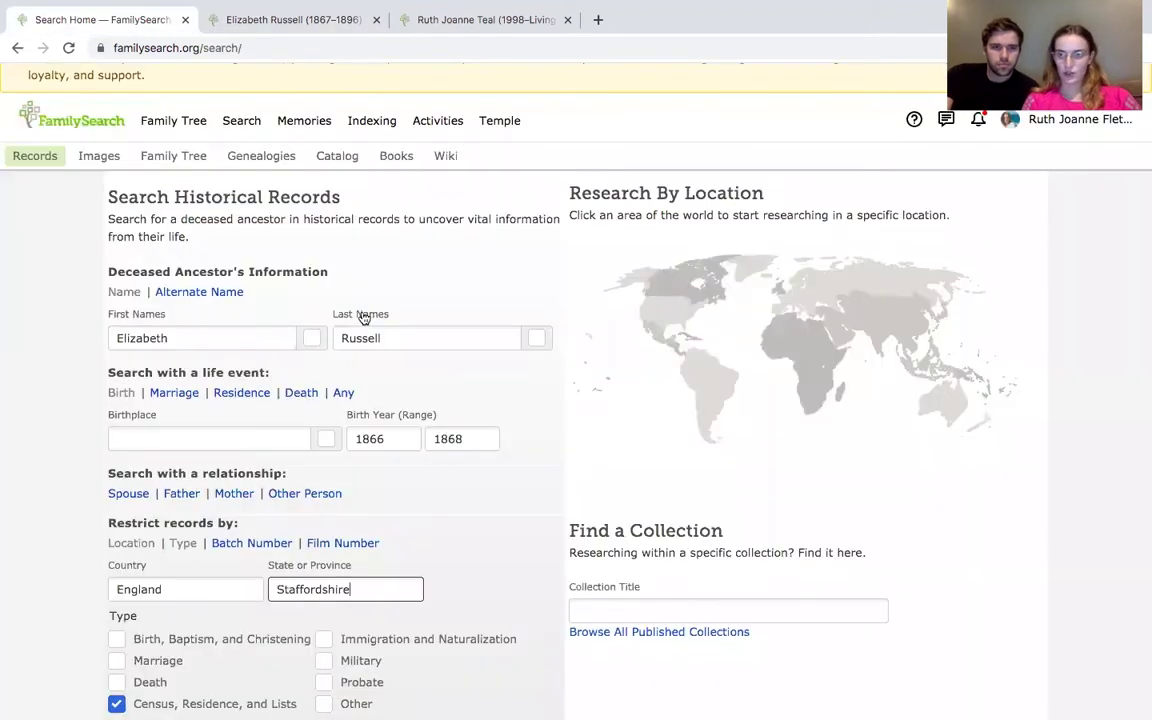
scroll(417, 620, down, 2)
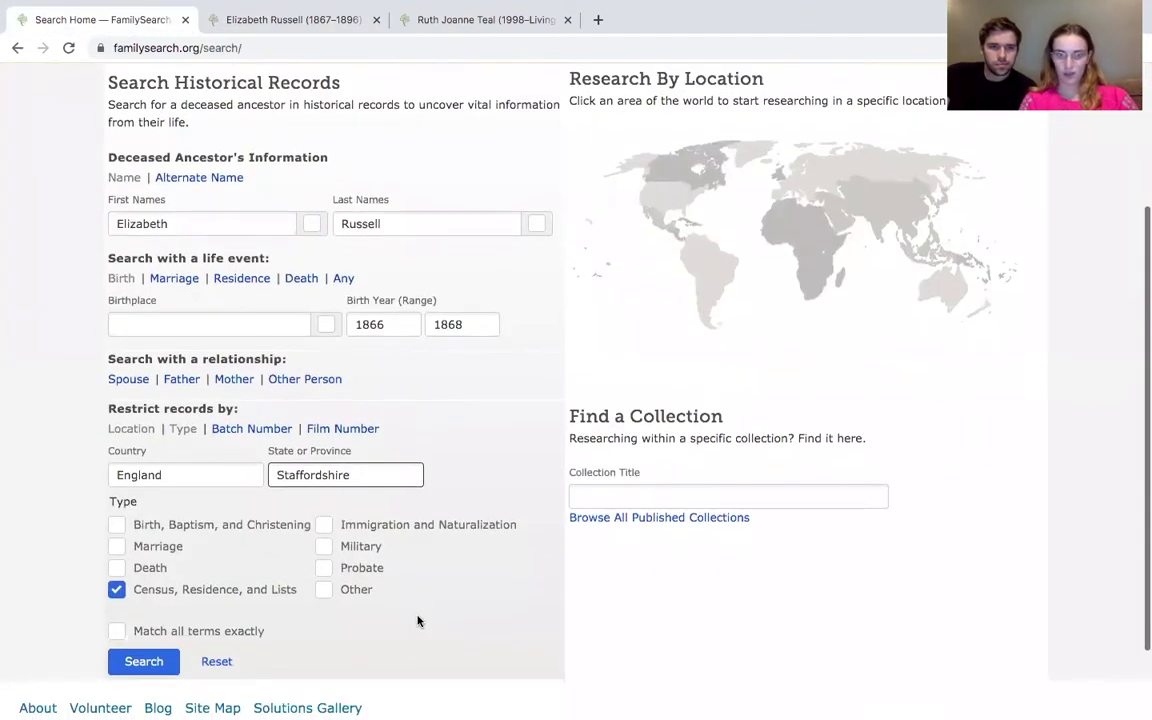
click(155, 663)
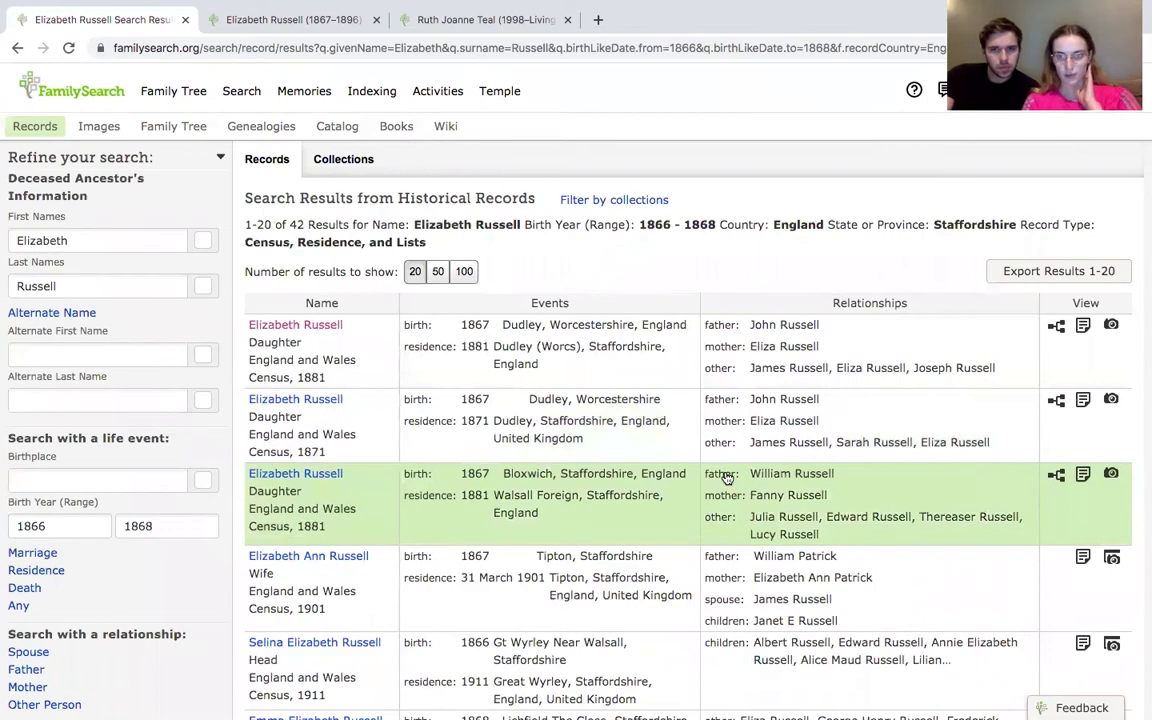
- Review the census search results, comparing birthplaces, residences and family relationships with the ancestor's details
scroll(757, 385, down, 1)
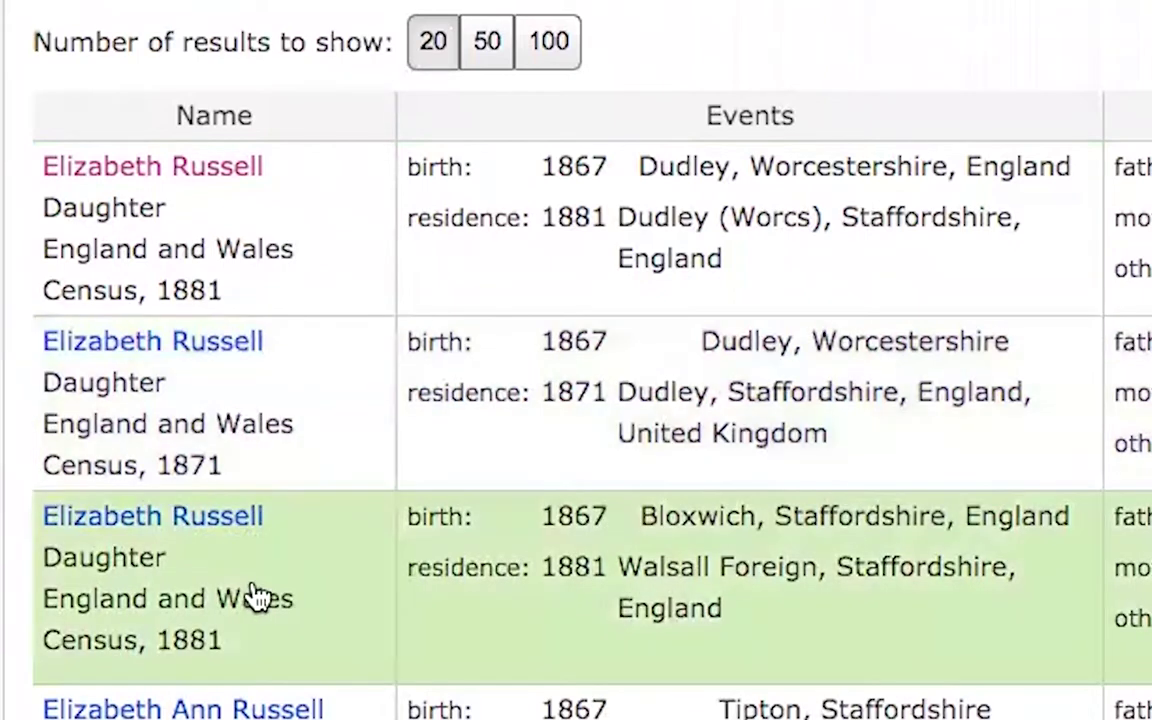
scroll(257, 597, down, 3)
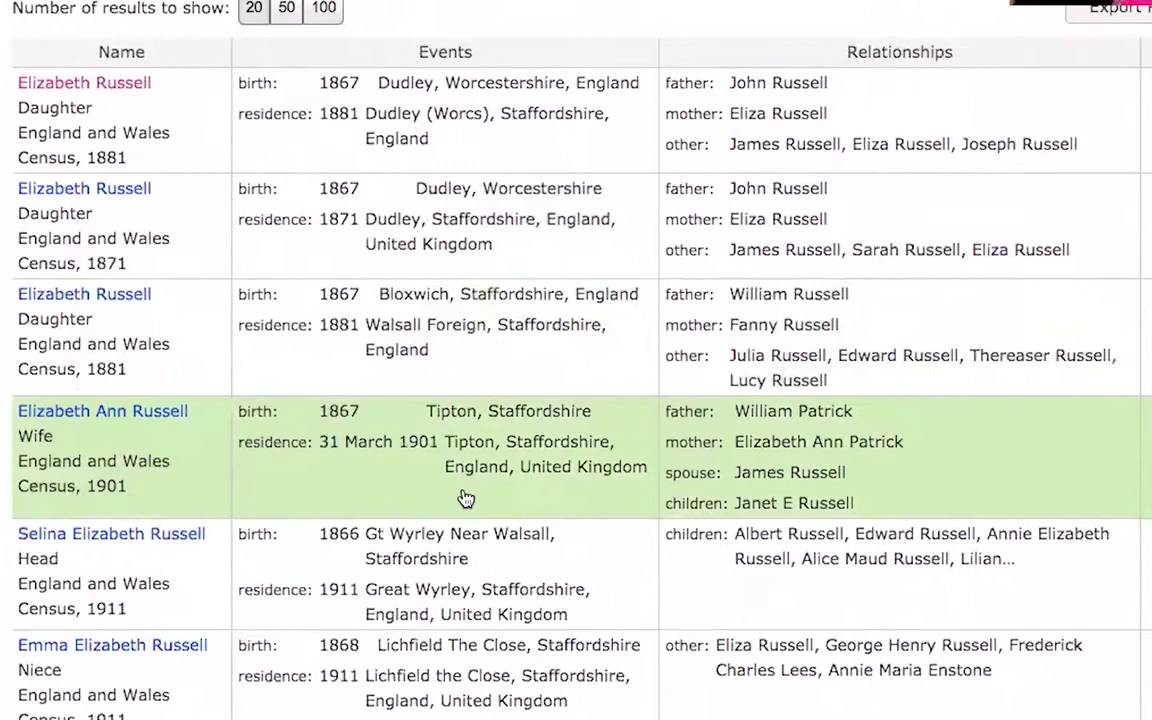
scroll(465, 498, down, 7)
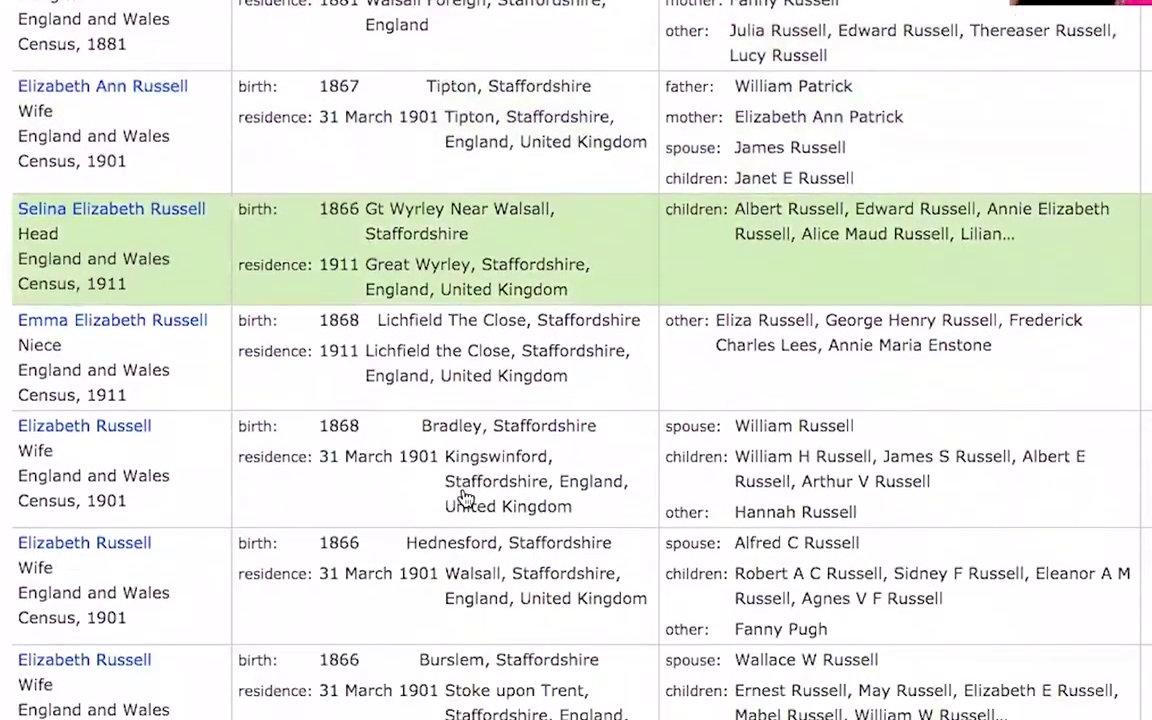
scroll(465, 497, down, 2)
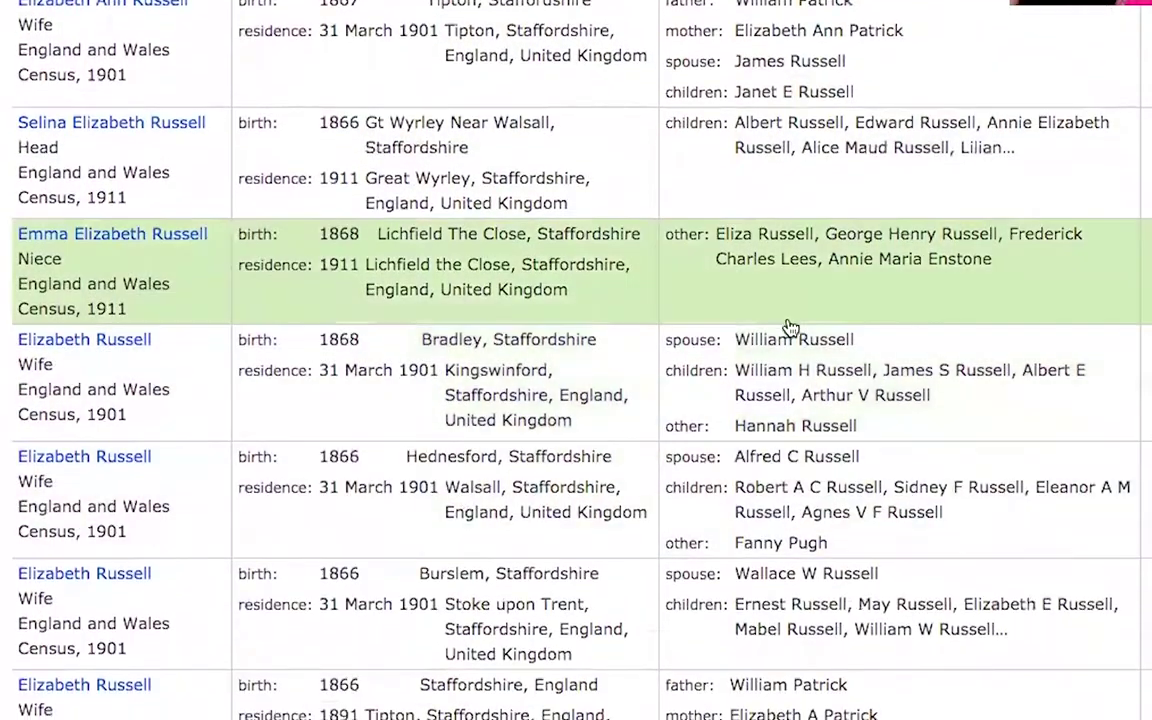
scroll(764, 470, down, 2)
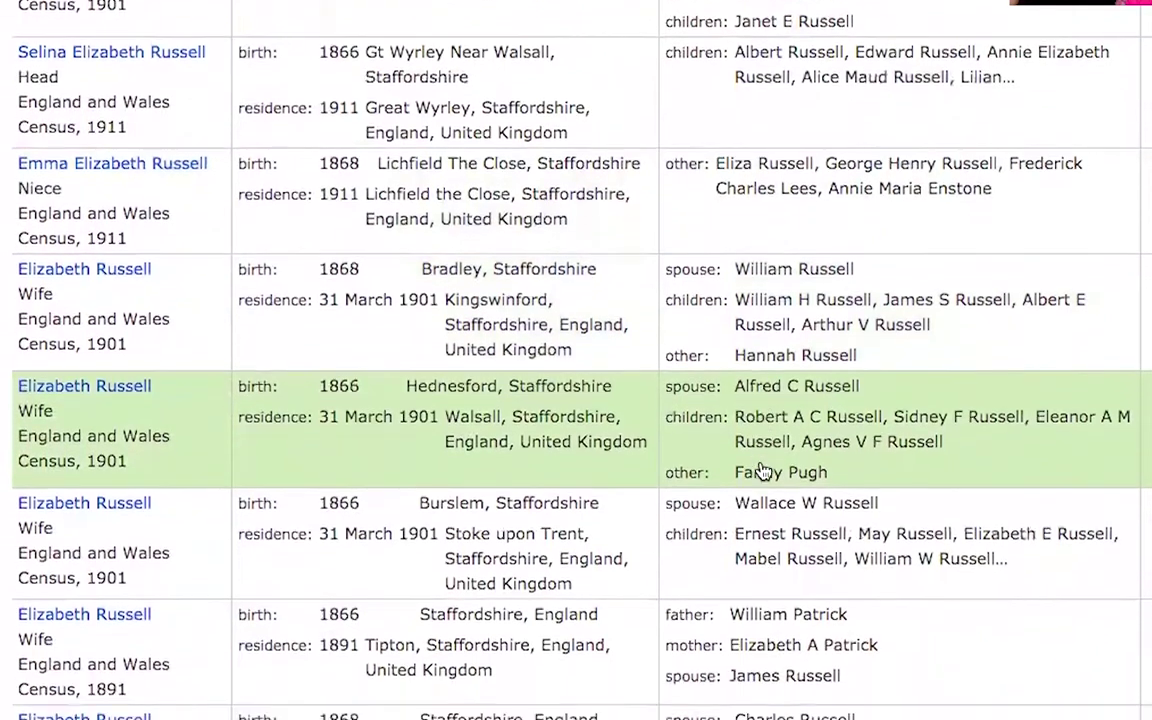
scroll(762, 470, down, 2)
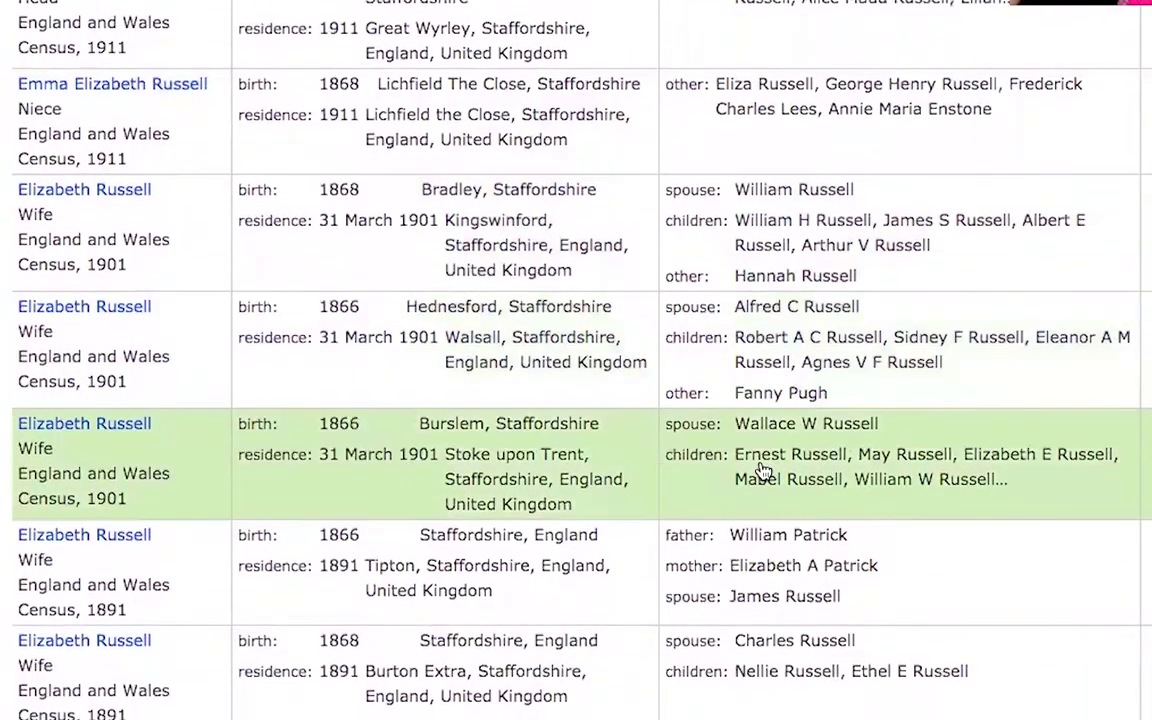
scroll(762, 470, down, 6)
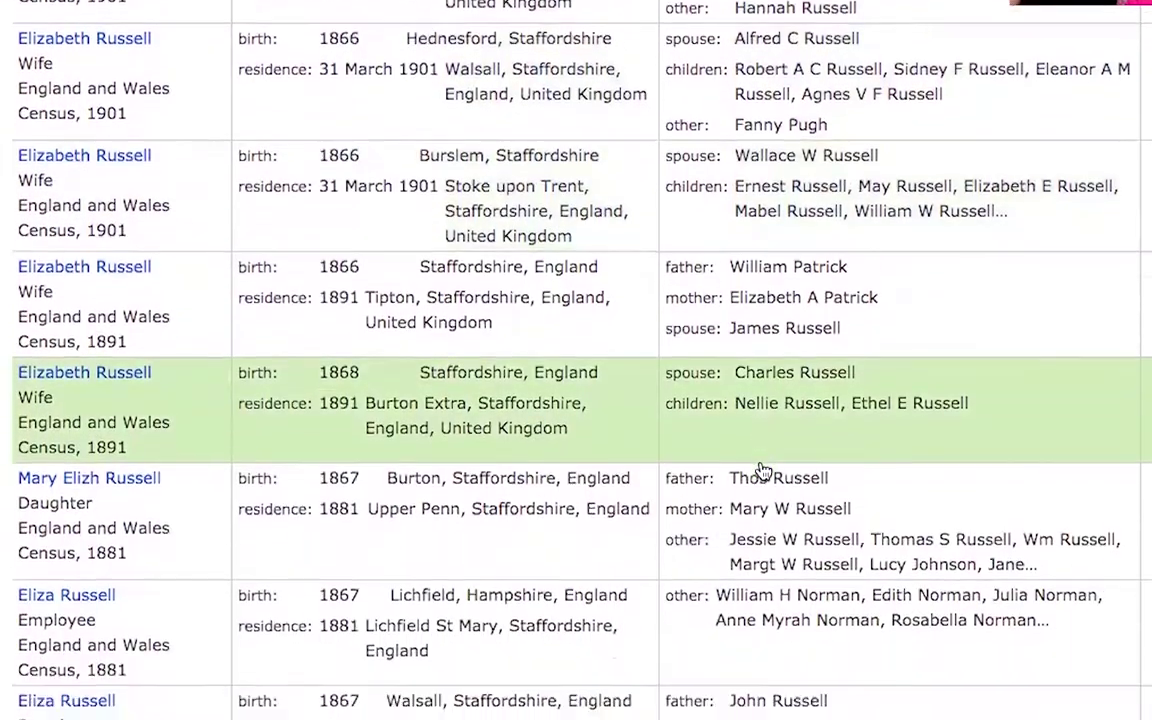
scroll(762, 470, down, 5)
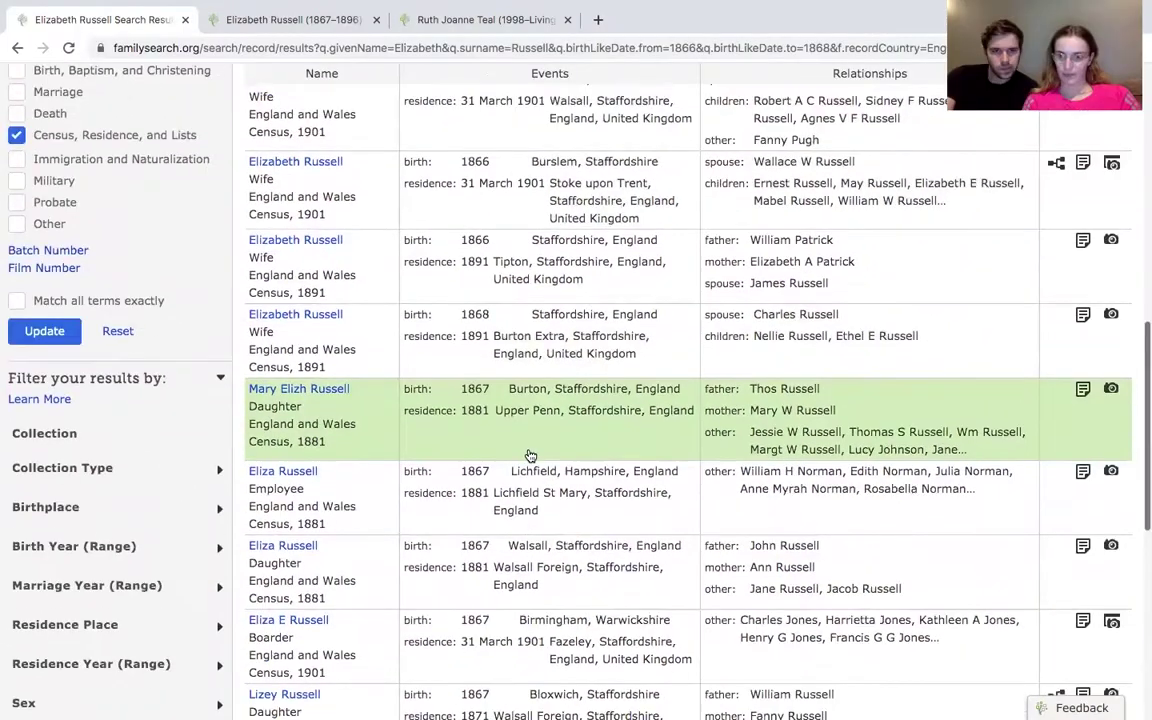
scroll(437, 128, down, 1)
scroll(530, 455, down, 1)
scroll(530, 455, up, 1)
scroll(530, 455, up, 5)
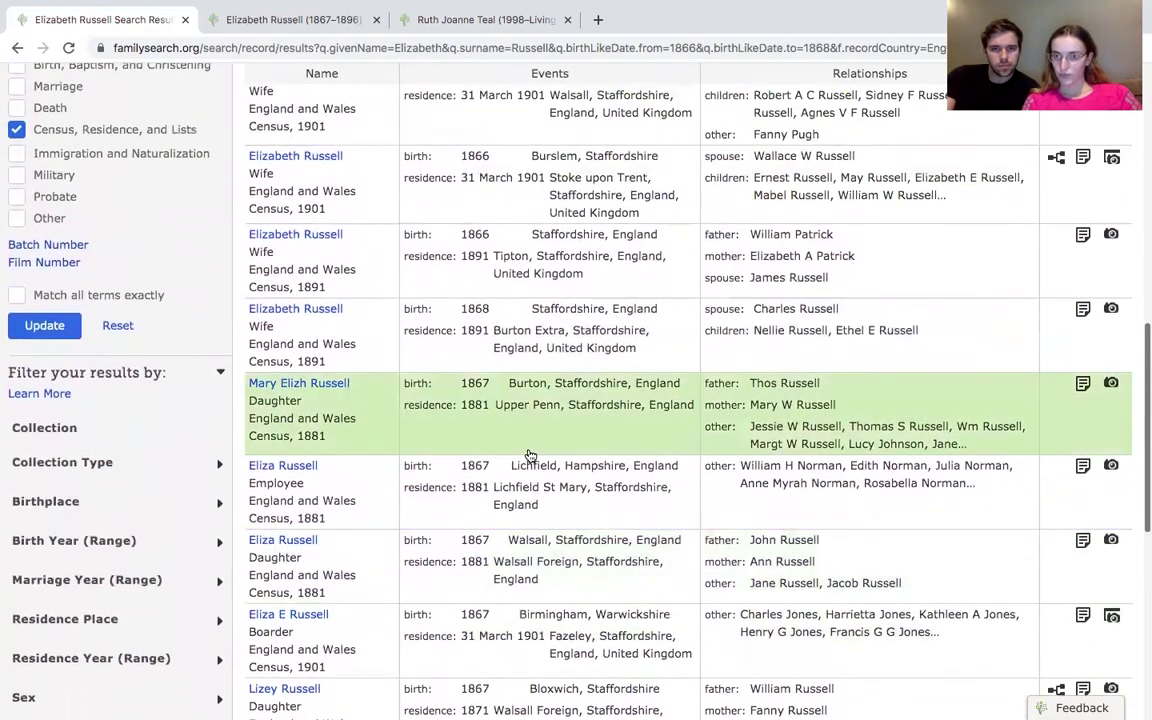
scroll(530, 455, up, 10)
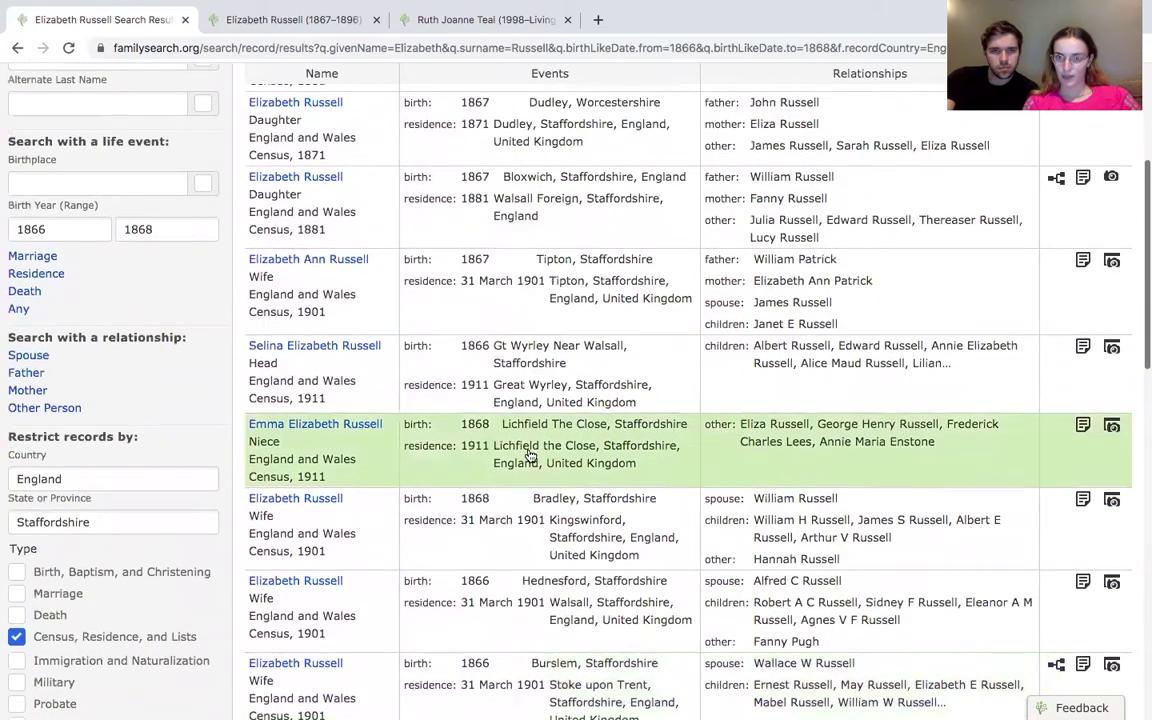
scroll(500, 455, up, 2)
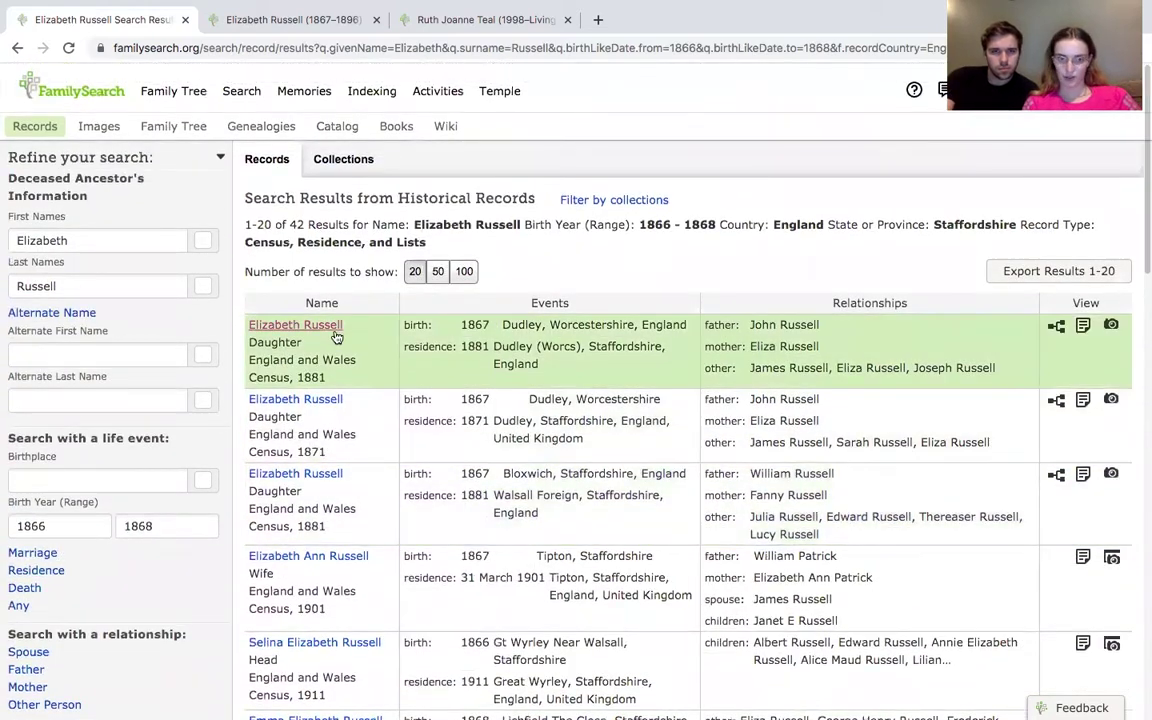
- Open the ancestor's England and Wales Census, 1881 record and start adding it to the Source Box
click(330, 333)
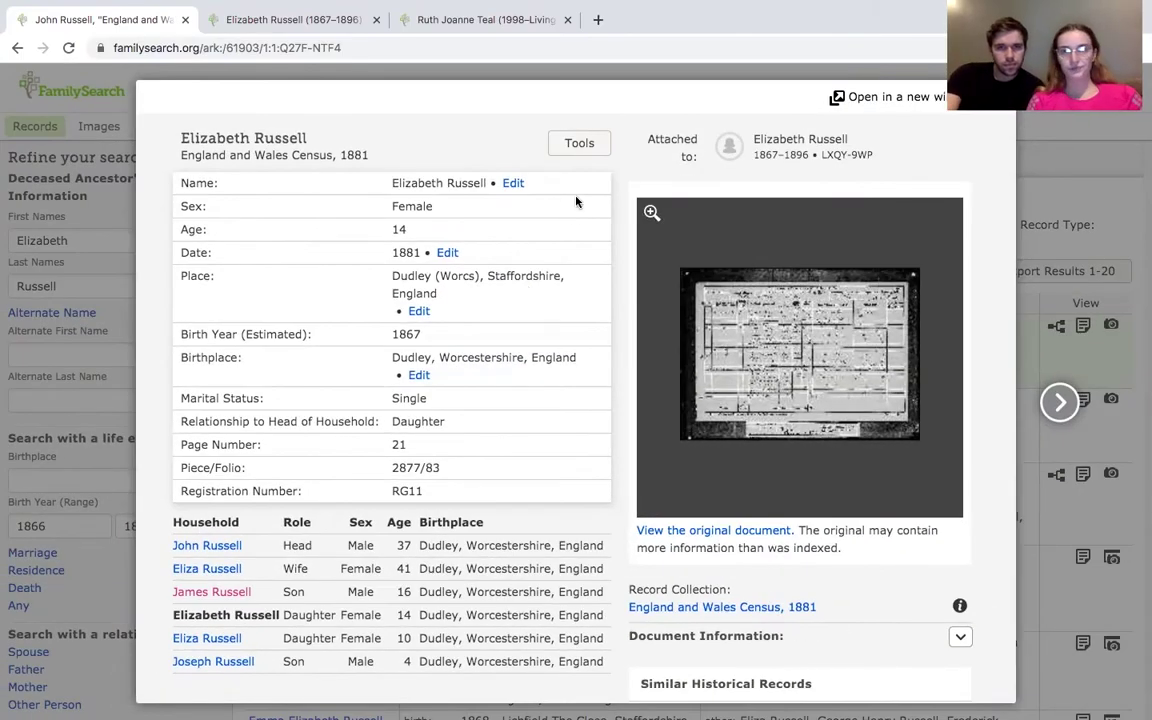
click(564, 142)
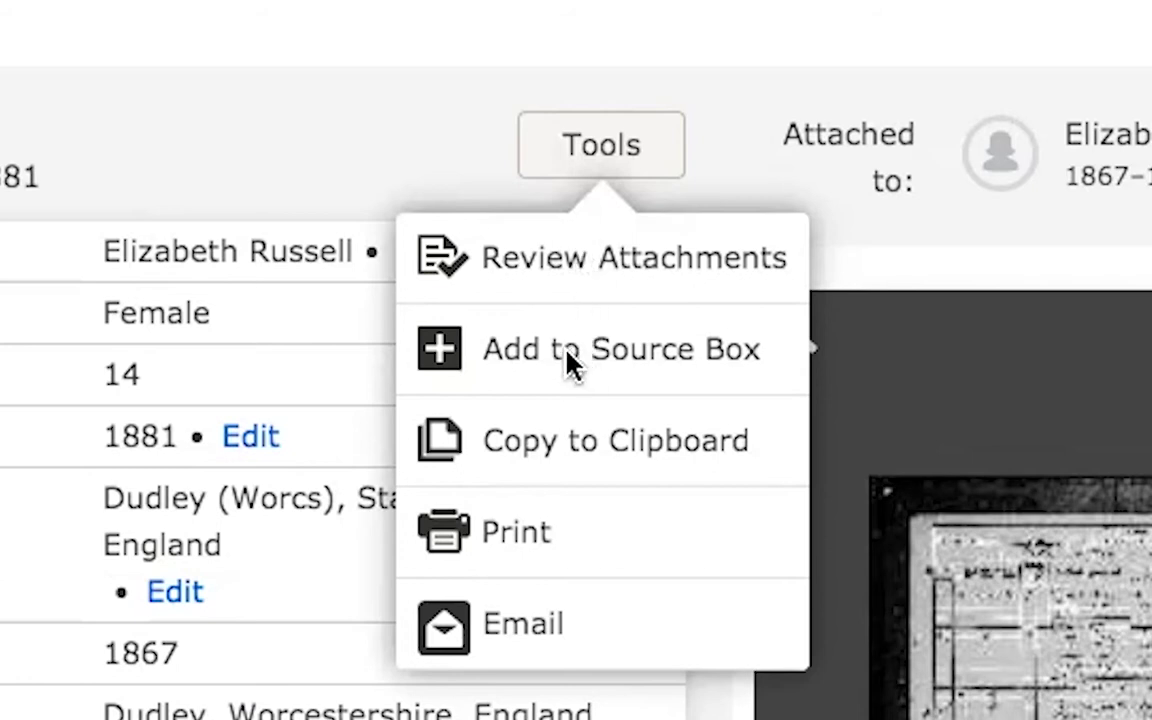
click(544, 347)
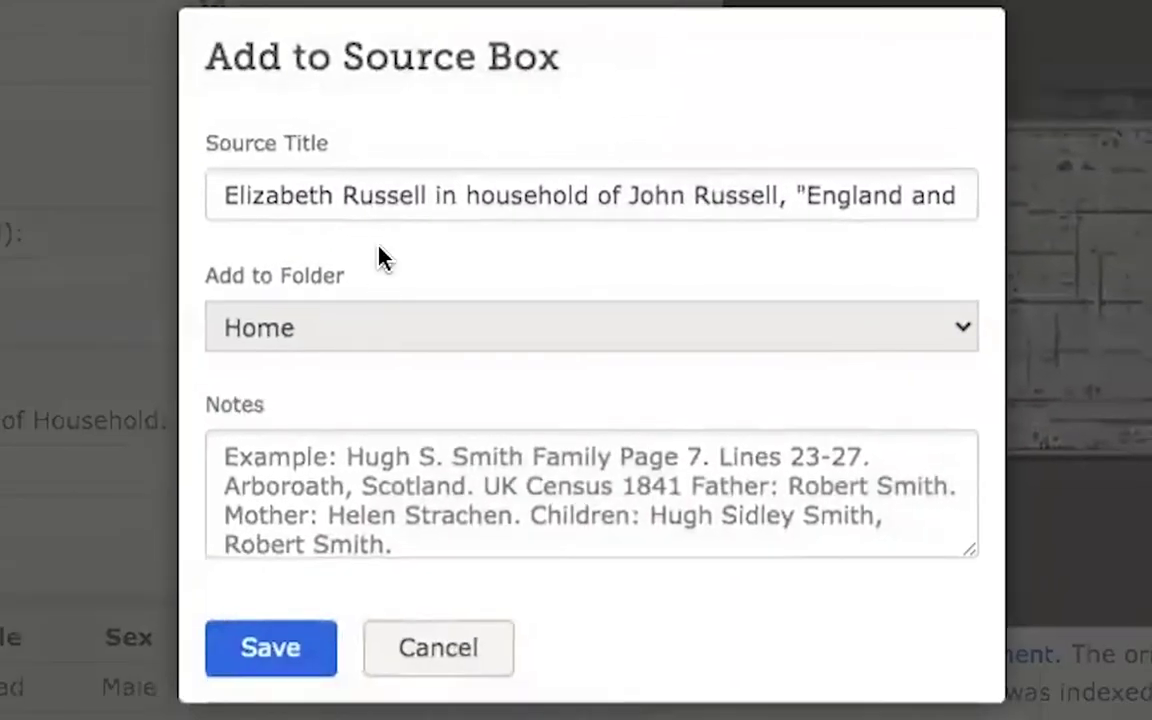
click(334, 190)
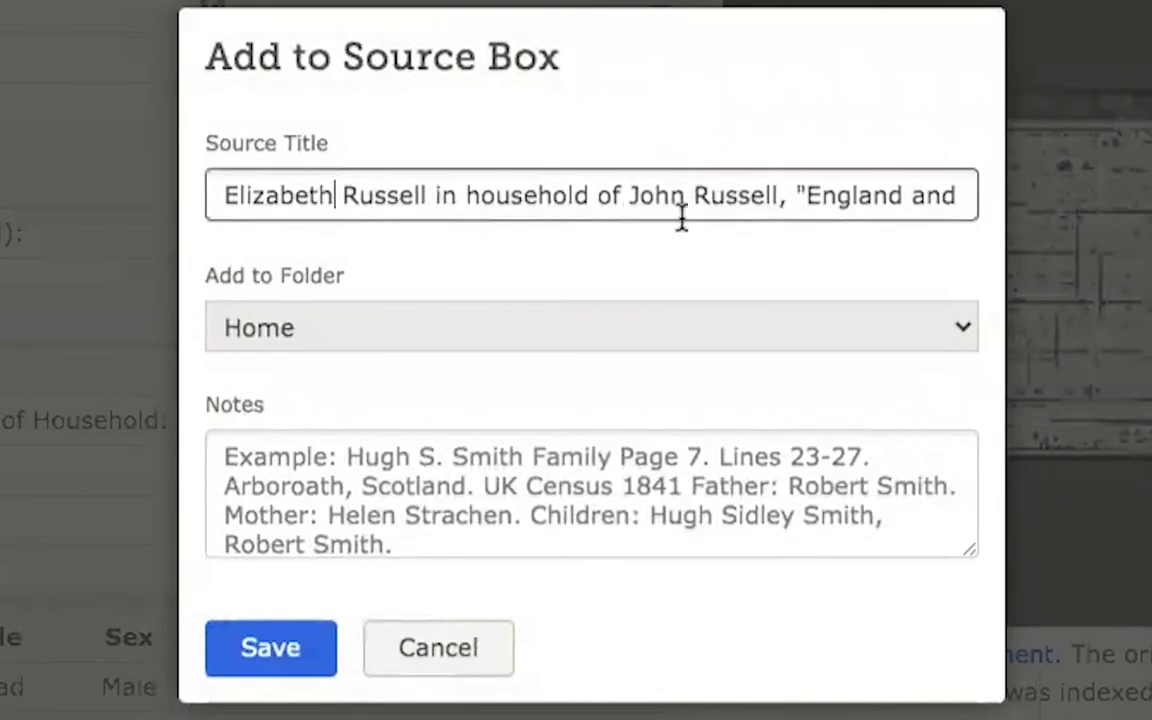
- Create a new folder named Census Records as the destination for the source
click(620, 338)
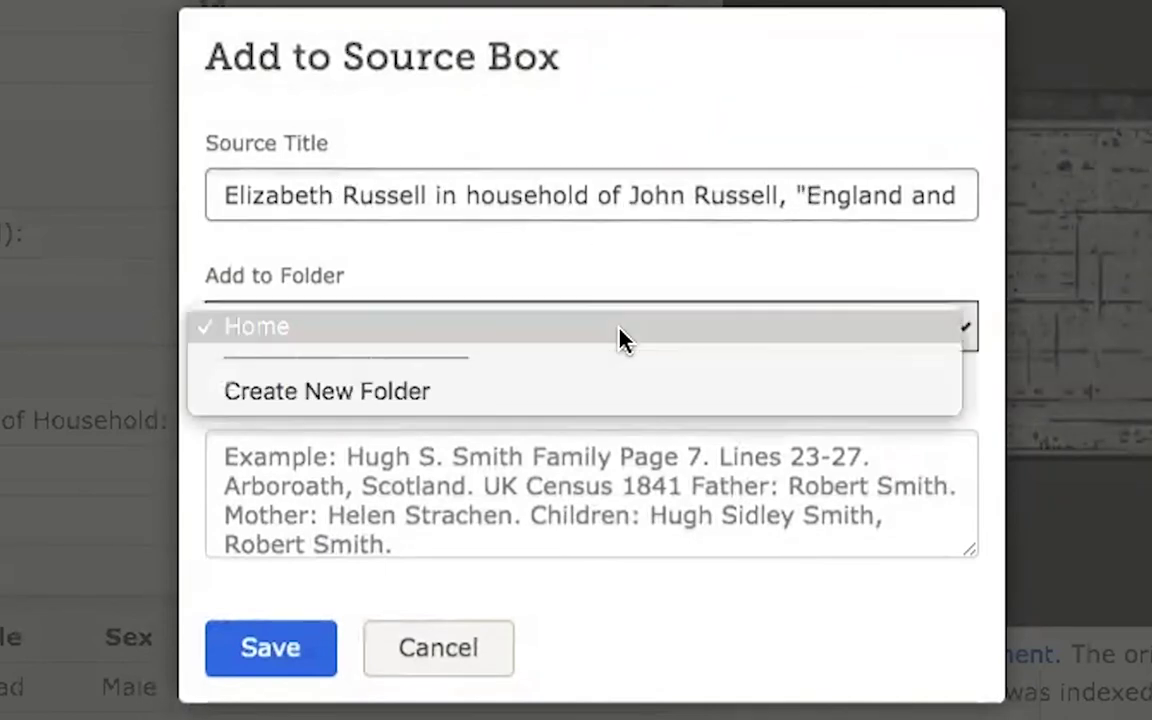
click(381, 391)
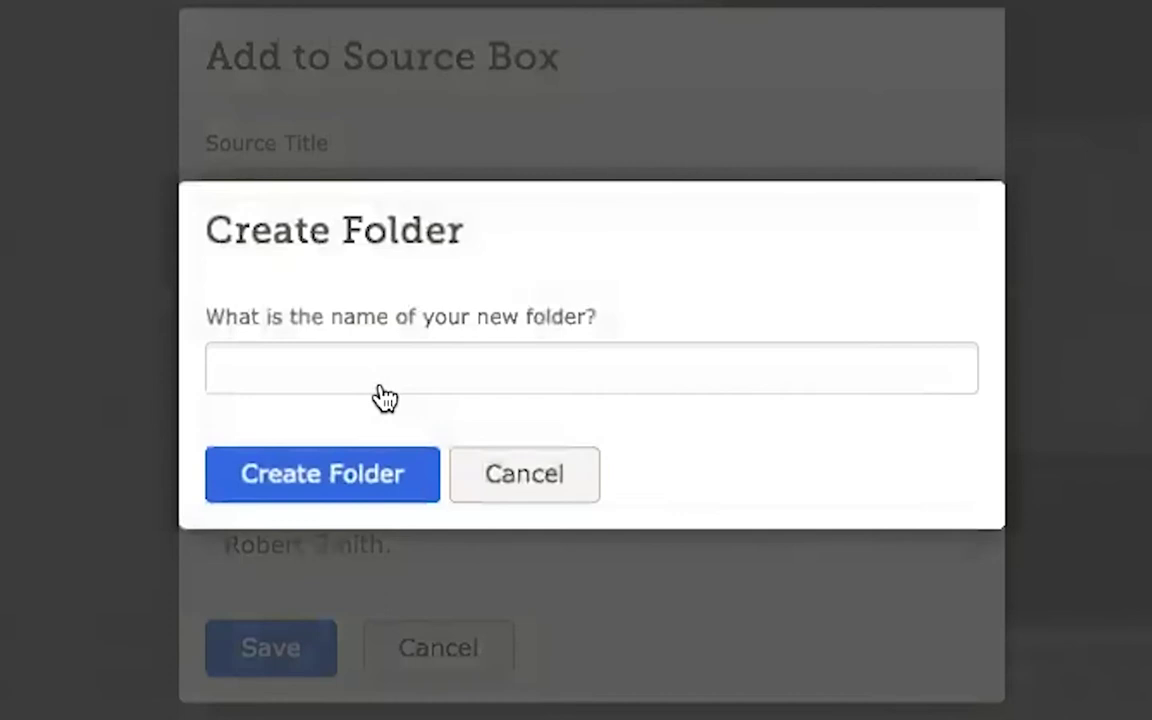
click(378, 372)
text(Census Records)
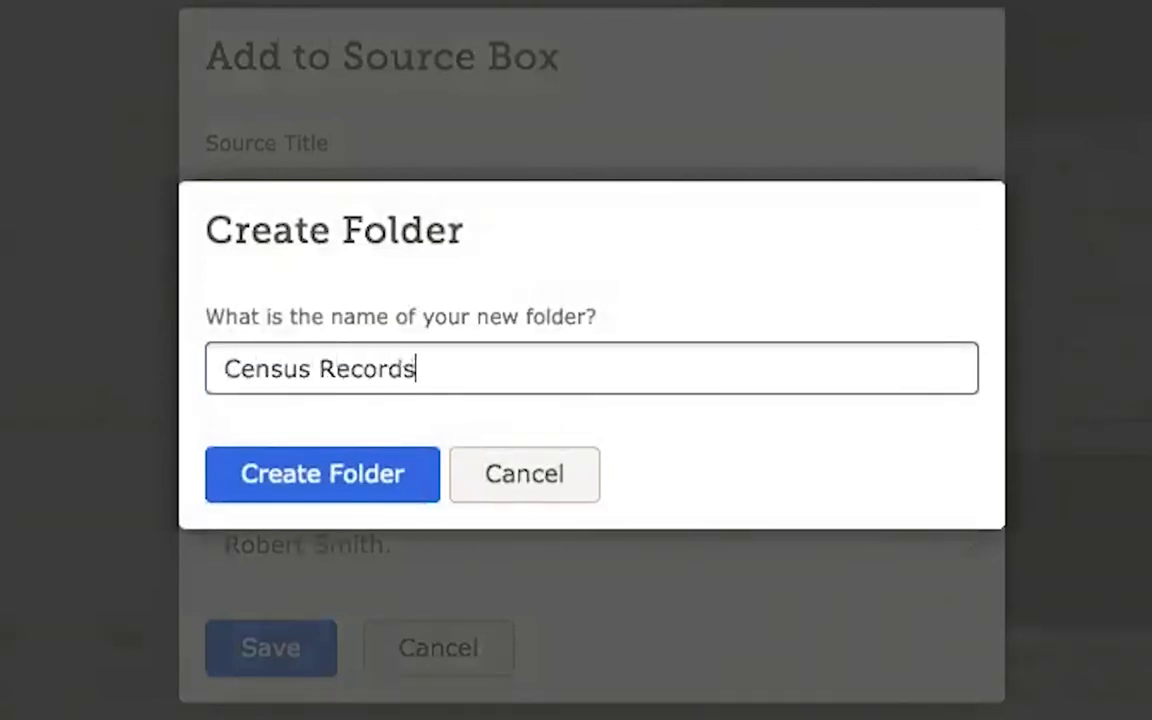
click(383, 468)
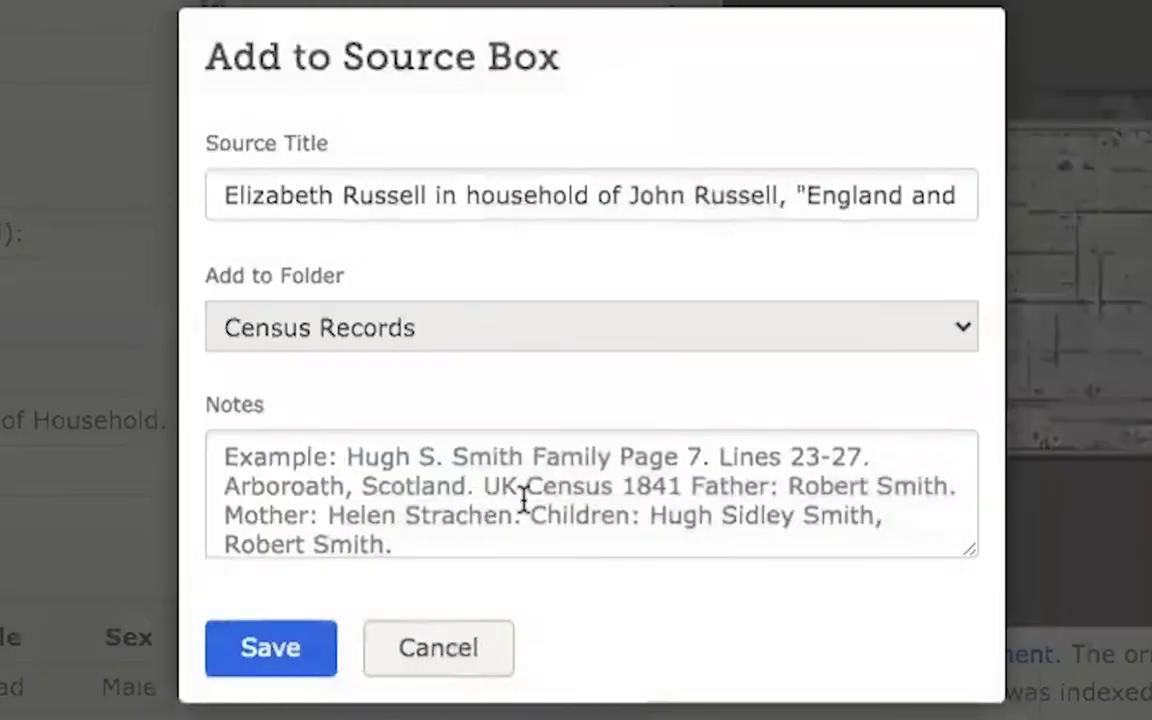
- Enter a source note consisting of the family's surname followed by "family 1"
click(394, 505)
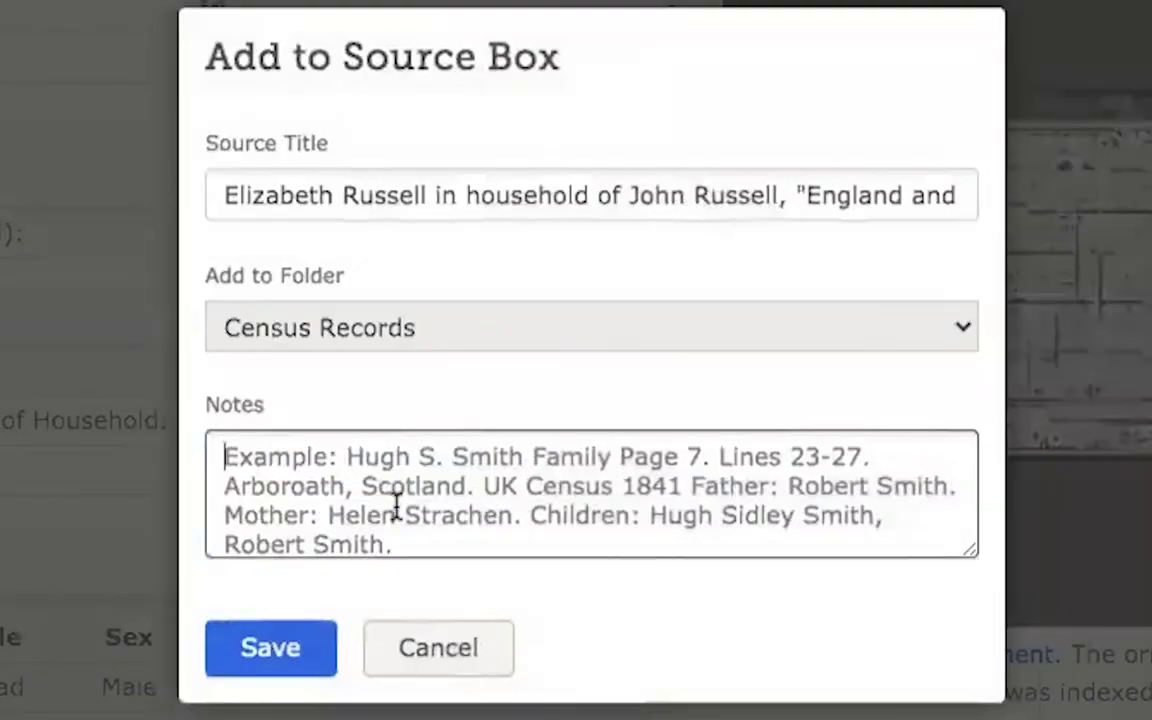
text(Eli)
key(BackSpace)
key(BackSpace)
key(BackSpace)
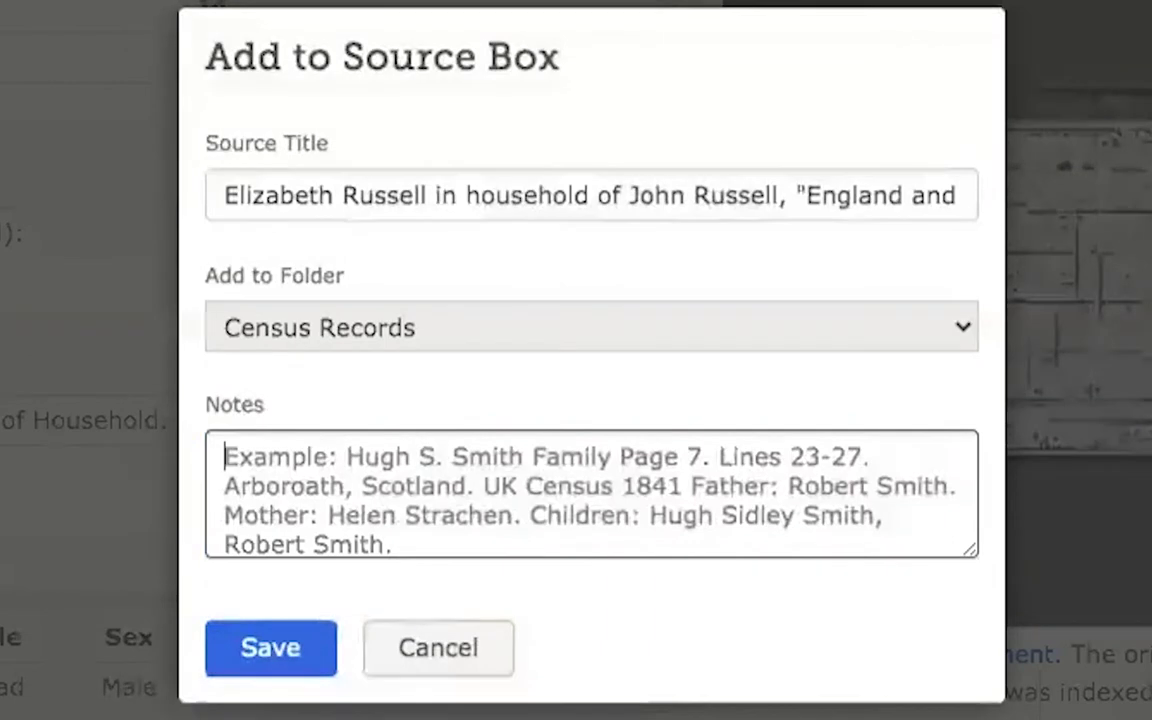
text(Russell f)
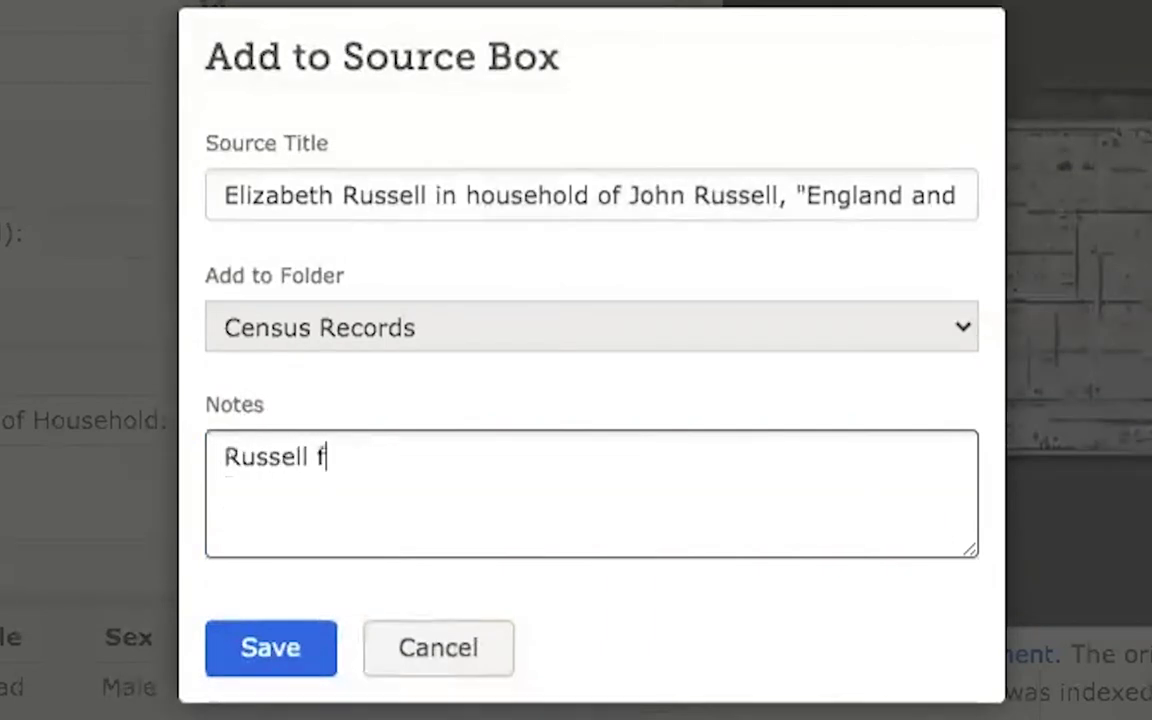
text(amily 1)
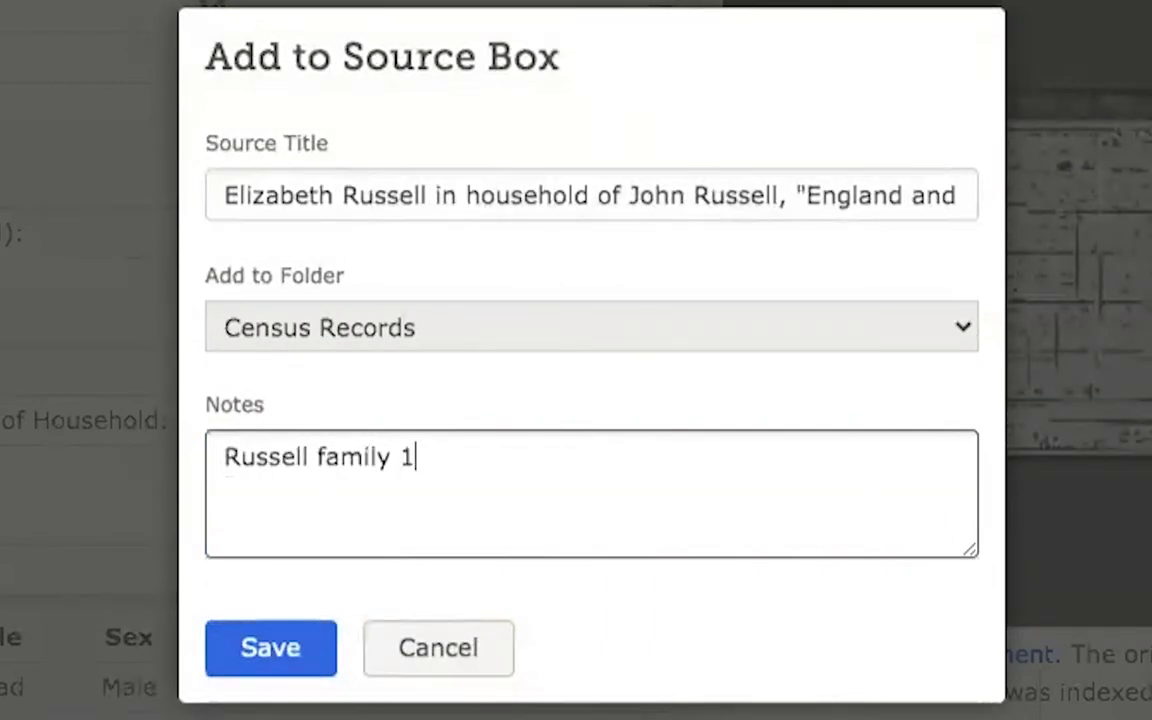
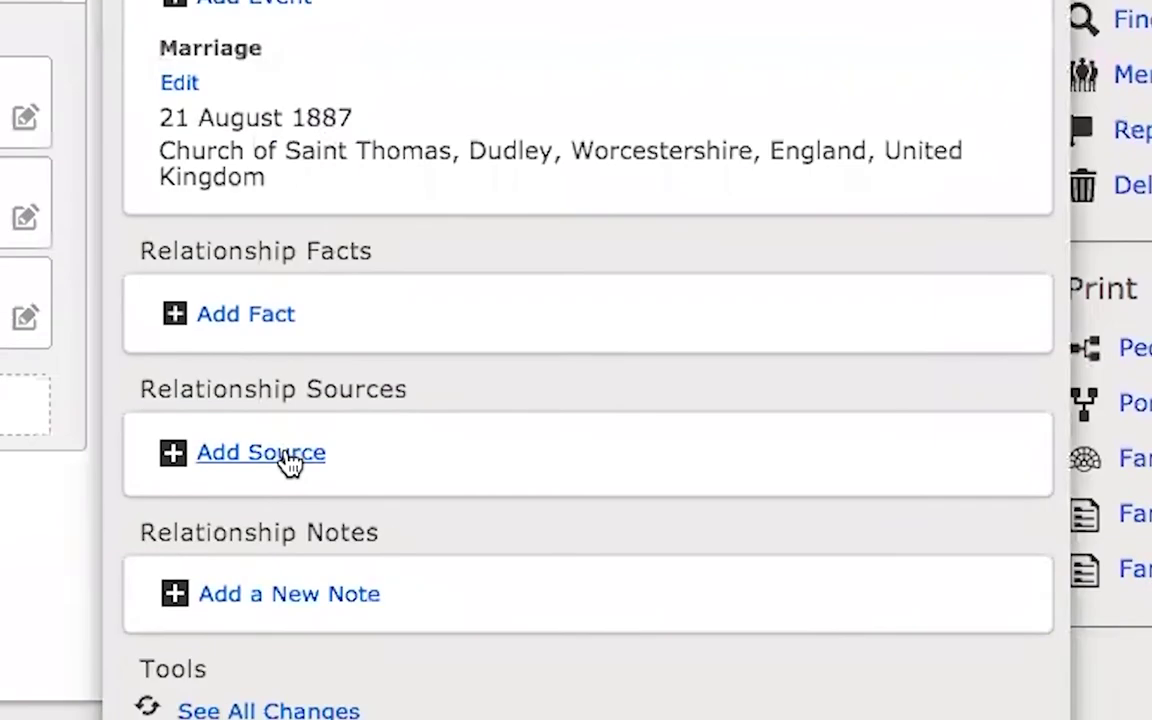
click(305, 458)
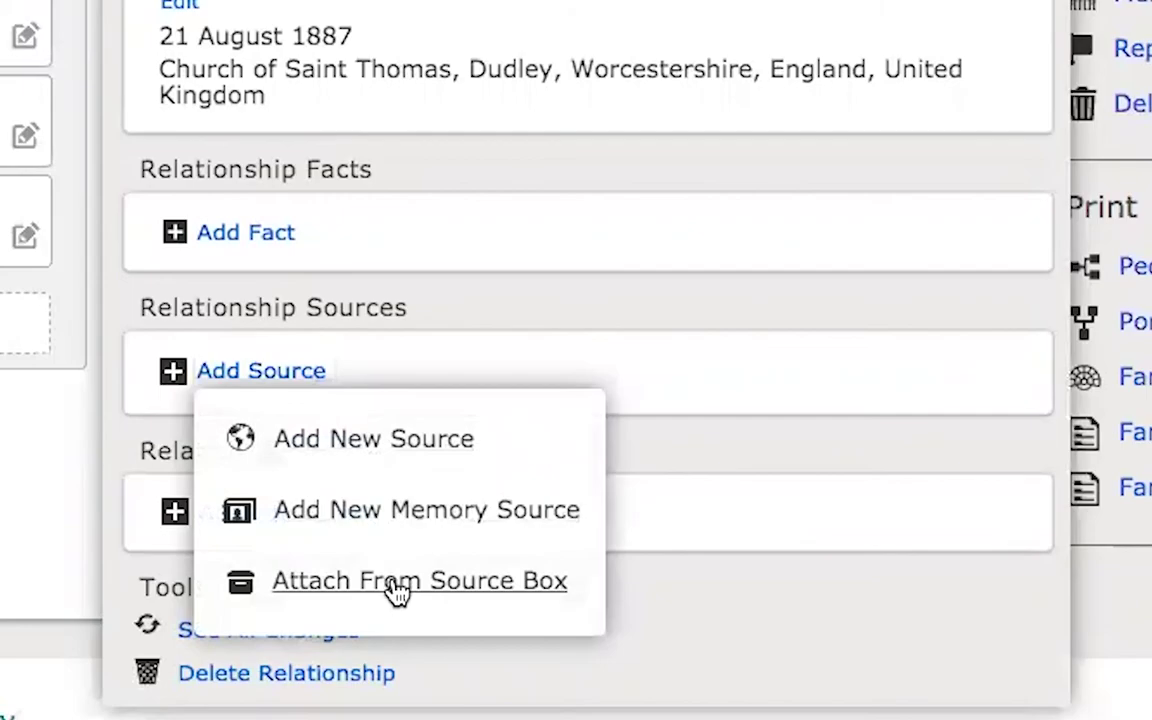
click(398, 585)
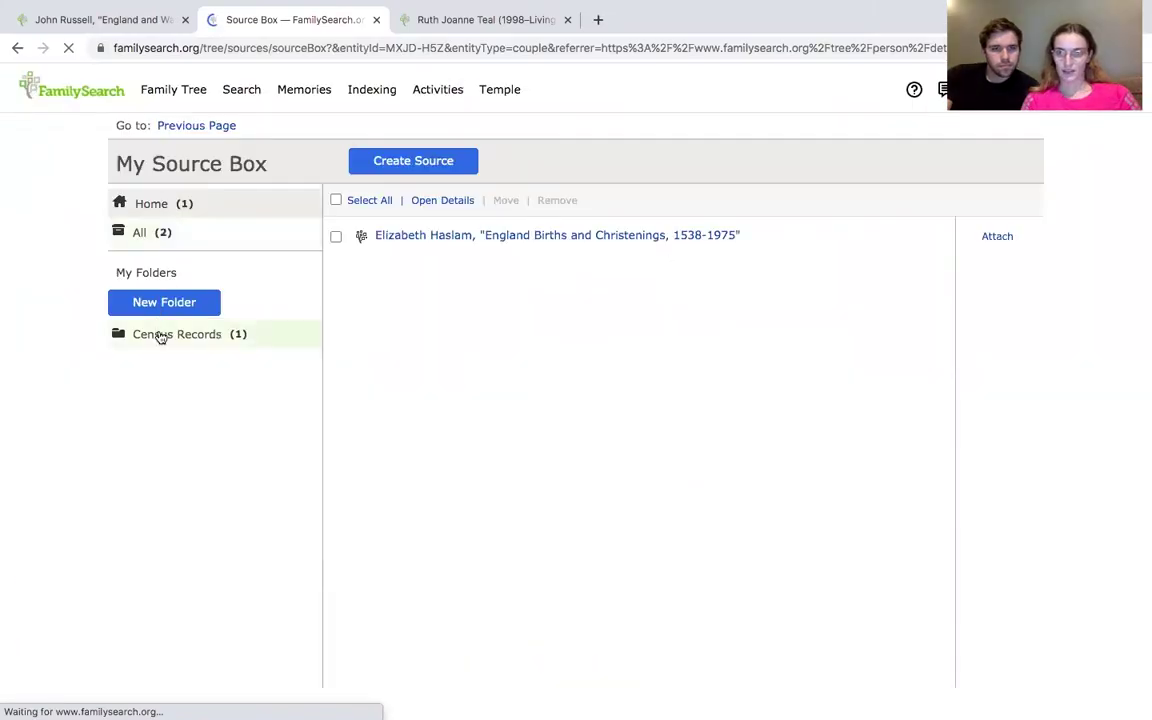
click(160, 337)
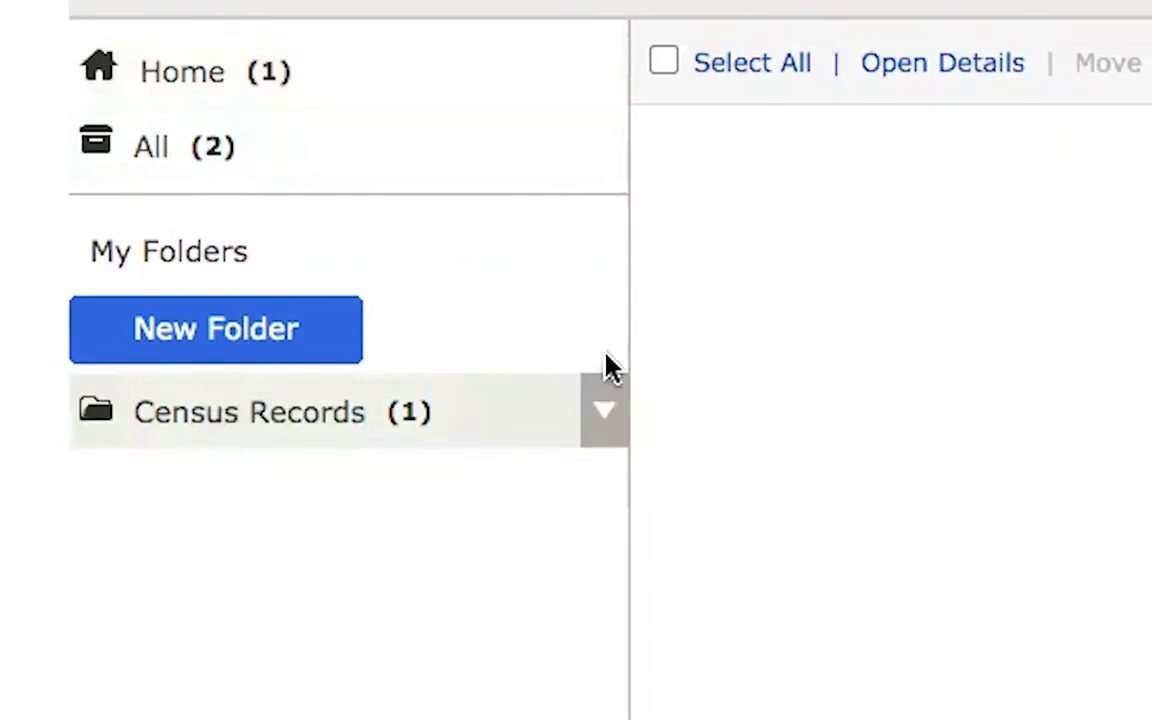
click(18, 48)
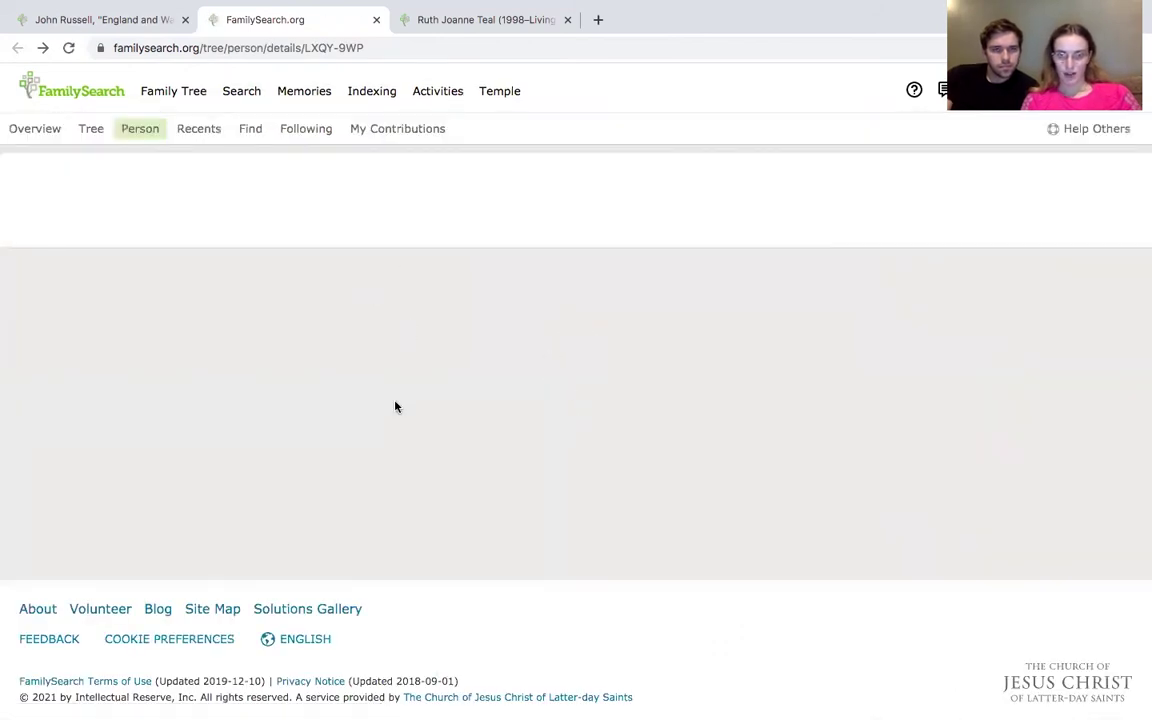
- Open the couple relationship of the ancestor's parents and choose to attach a relationship source from the Source Box
scroll(281, 452, down, 3)
scroll(281, 452, down, 5)
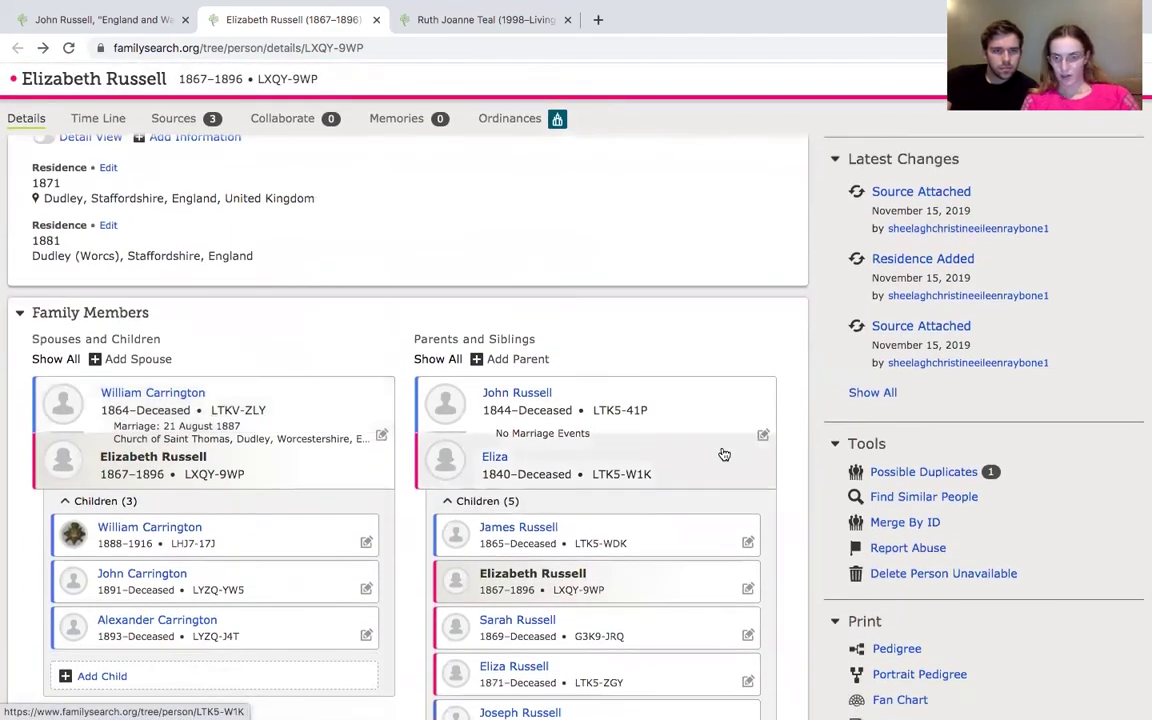
click(763, 438)
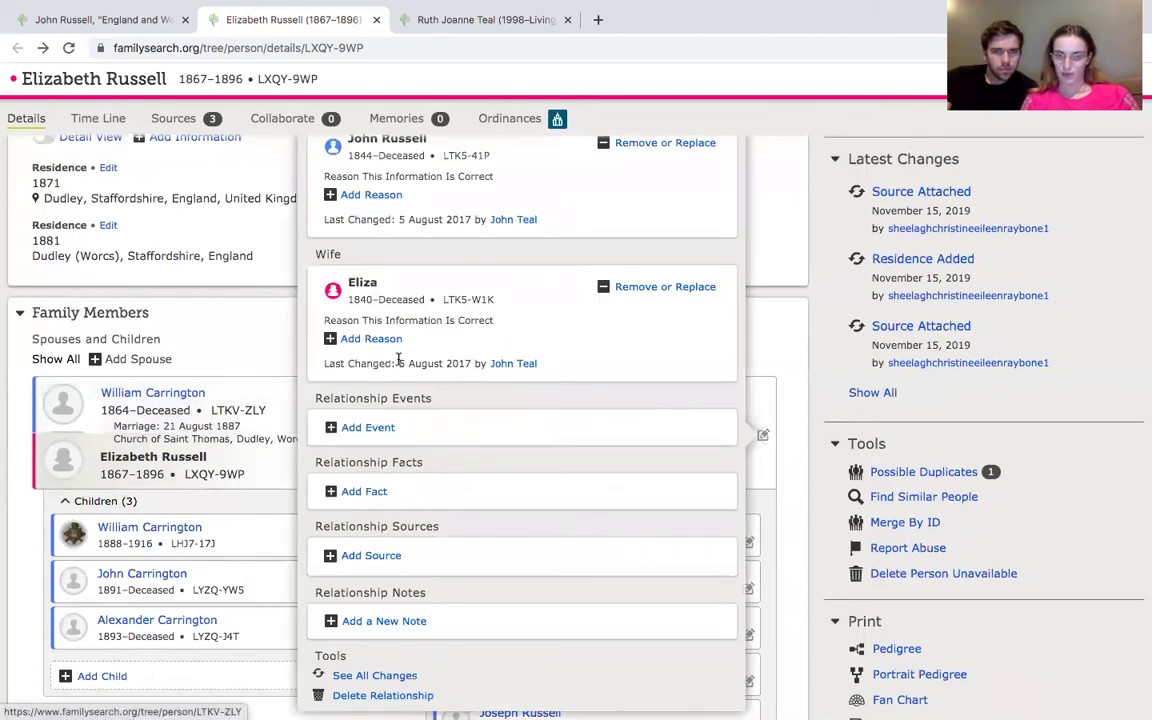
click(372, 556)
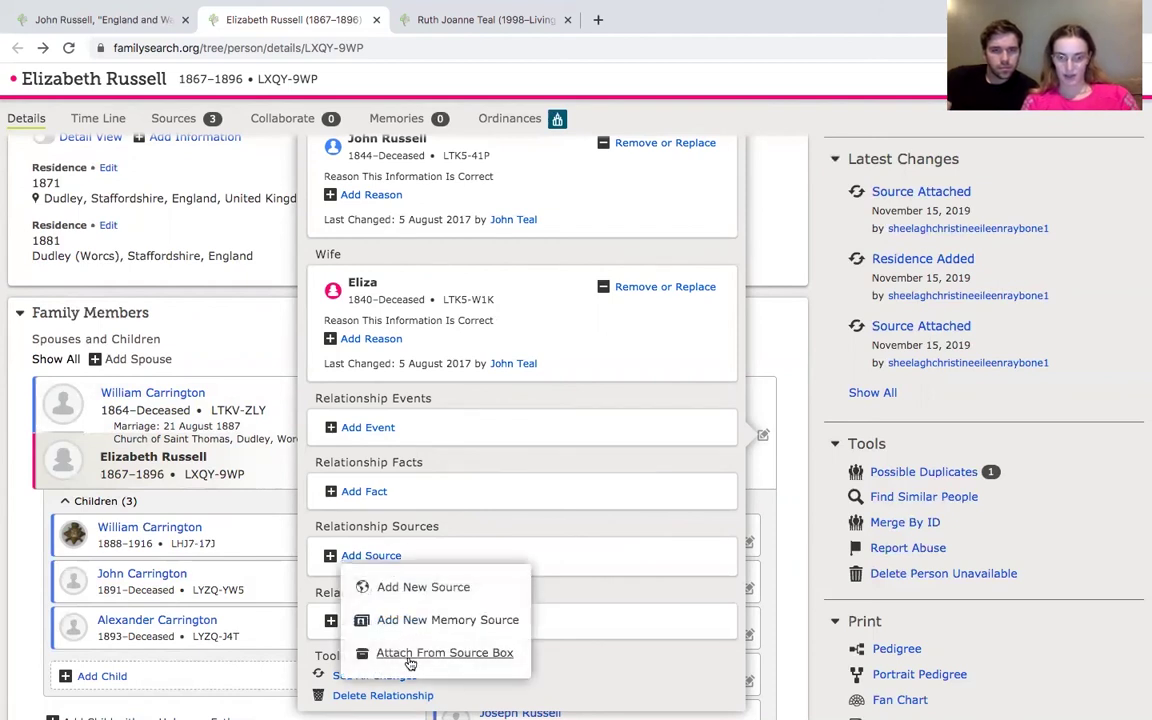
click(444, 653)
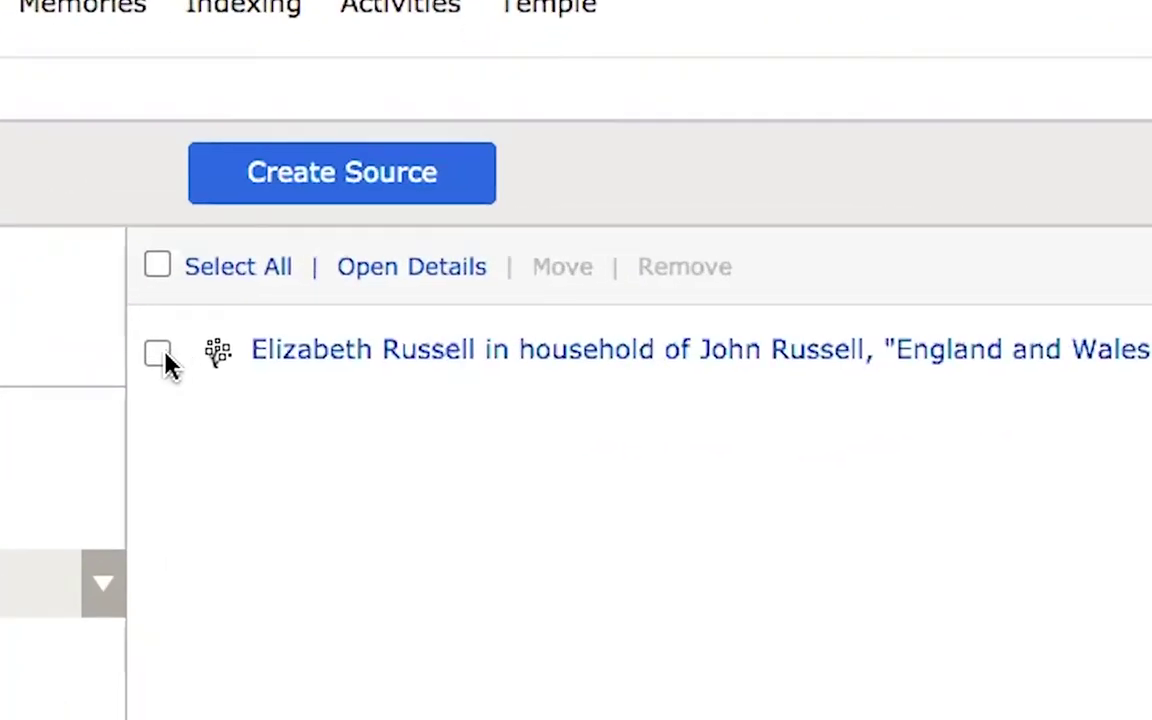
- Attach the England and Wales Census, 1881 source to the parents' relationship with the reason "Shows the family in the 1881 census"
click(160, 355)
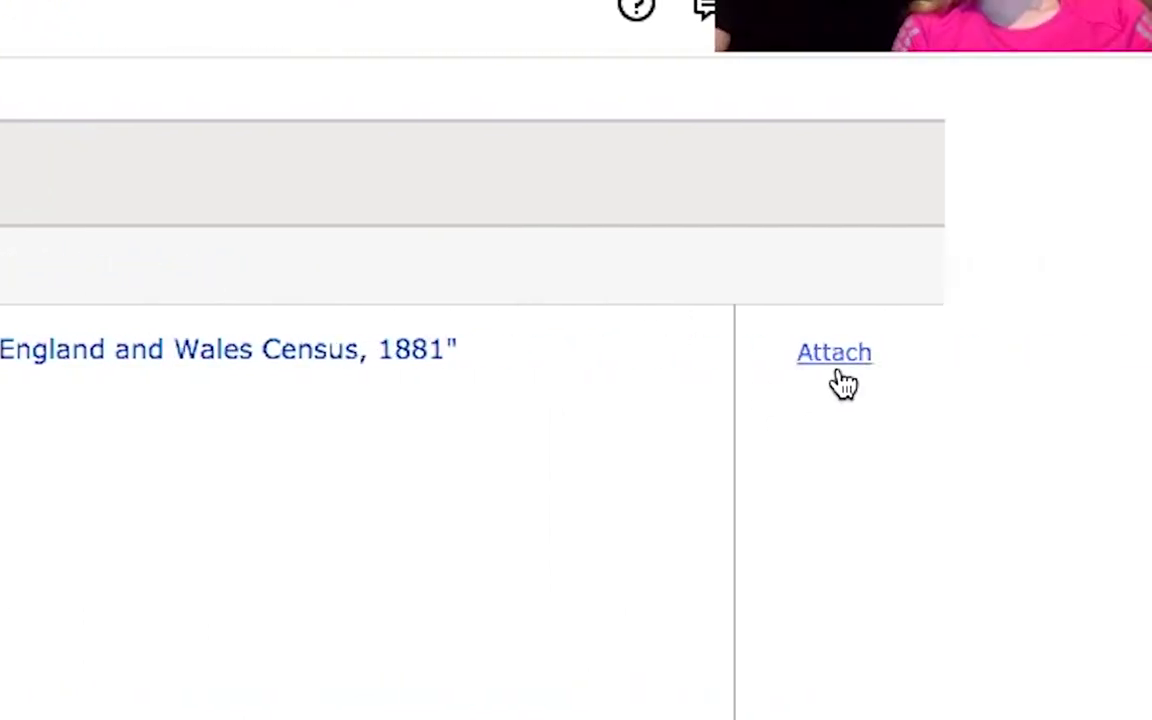
click(840, 380)
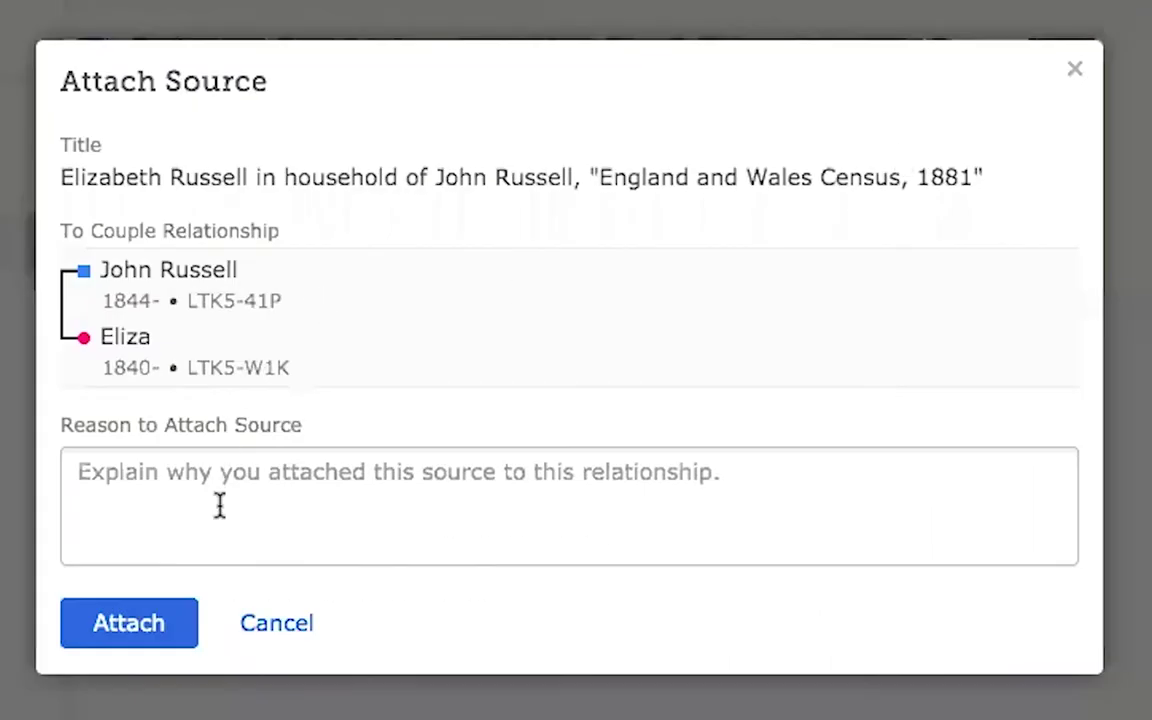
click(220, 506)
text(Show)
key(BackSpace)
text(ows the)
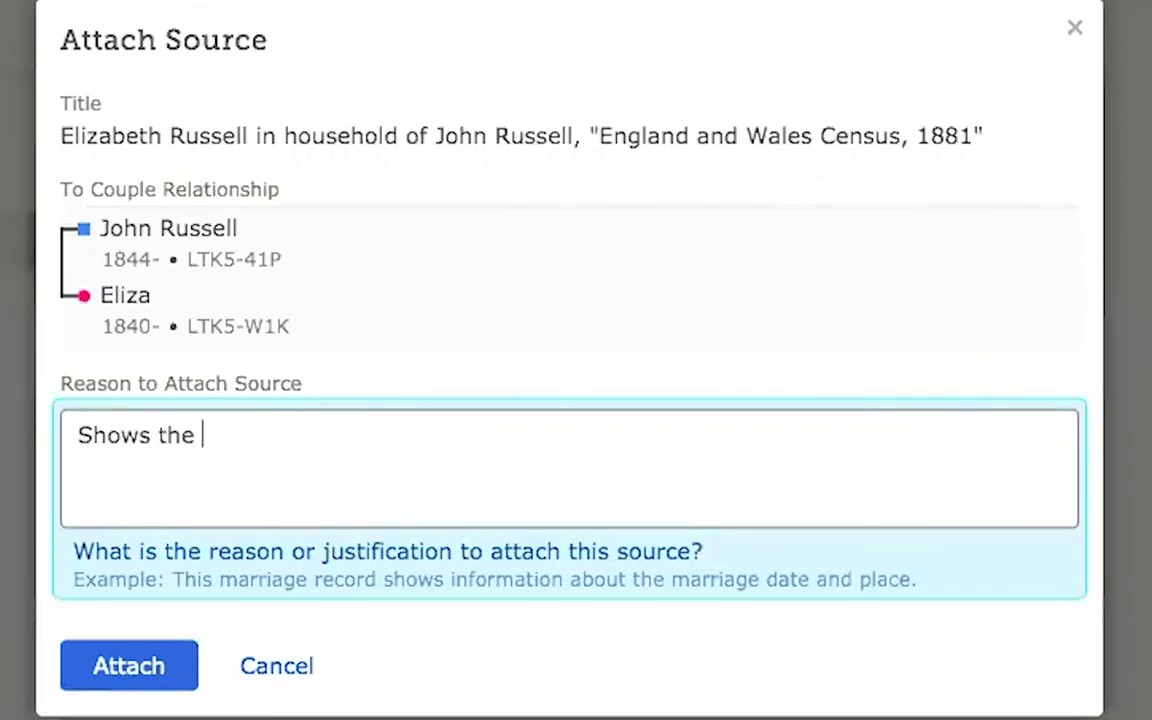
text( family in the 1881 census)
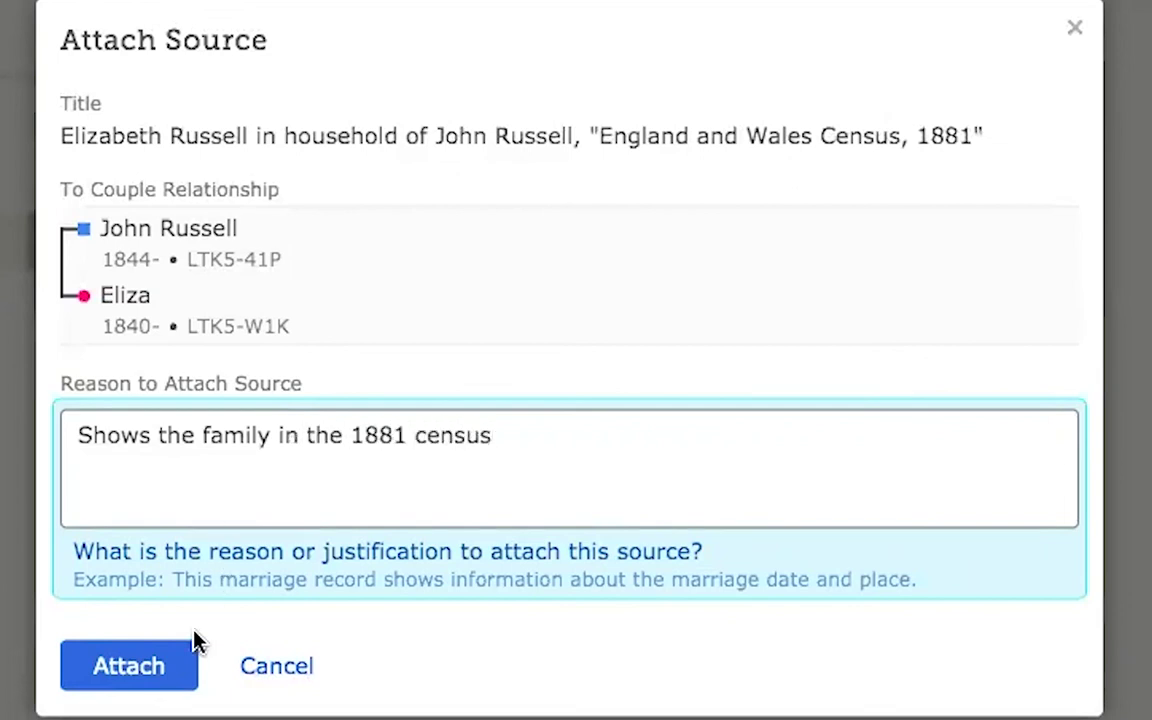
click(152, 668)
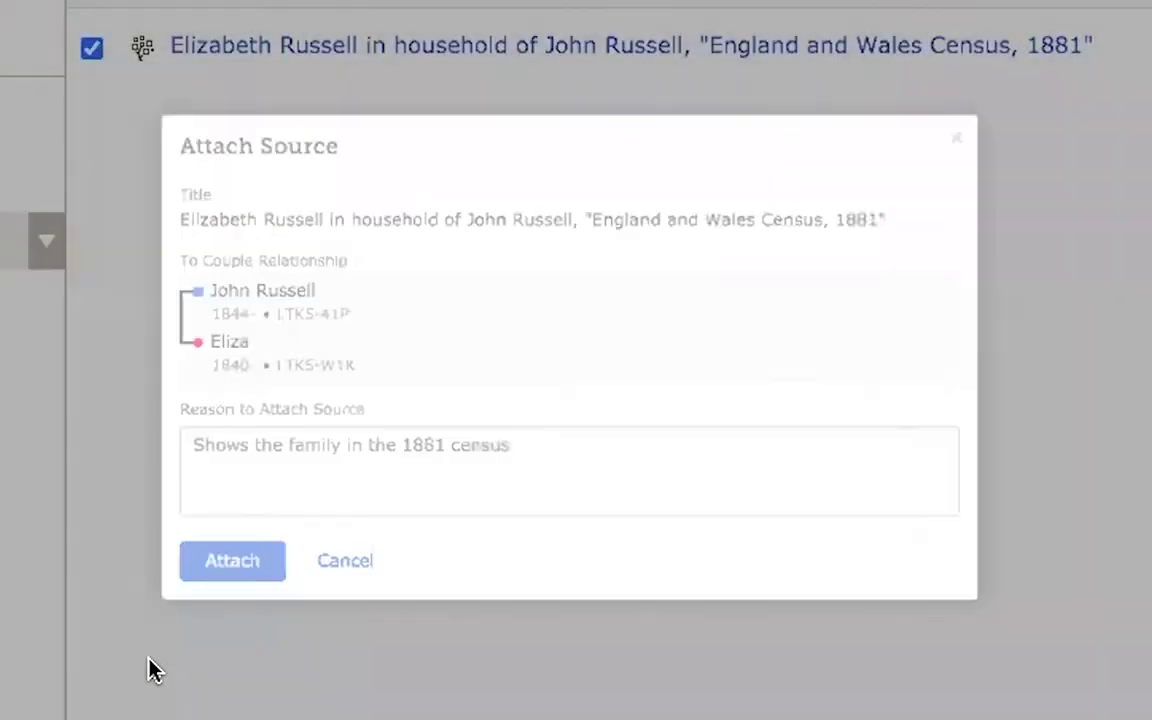